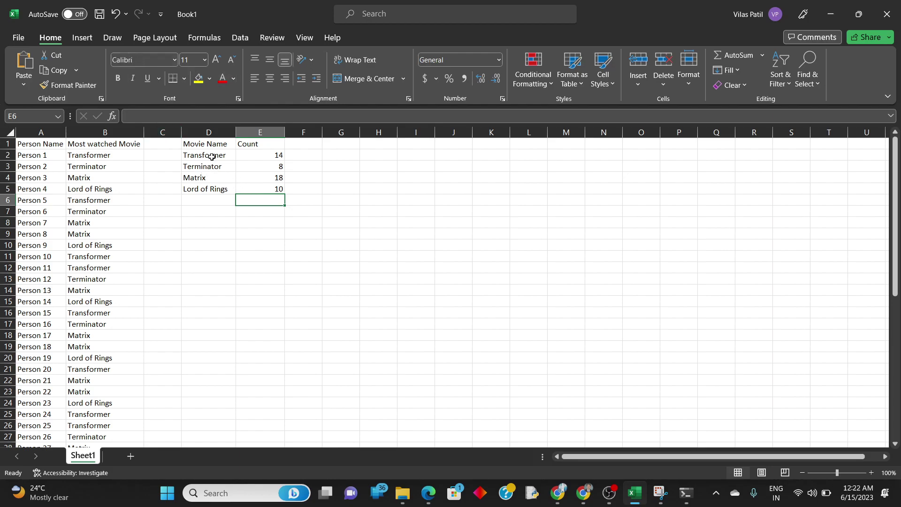
# Try selecting the movie name and count cells, then deselect them
pyautogui.moveTo(212, 157); pyautogui.dragTo(212, 189)
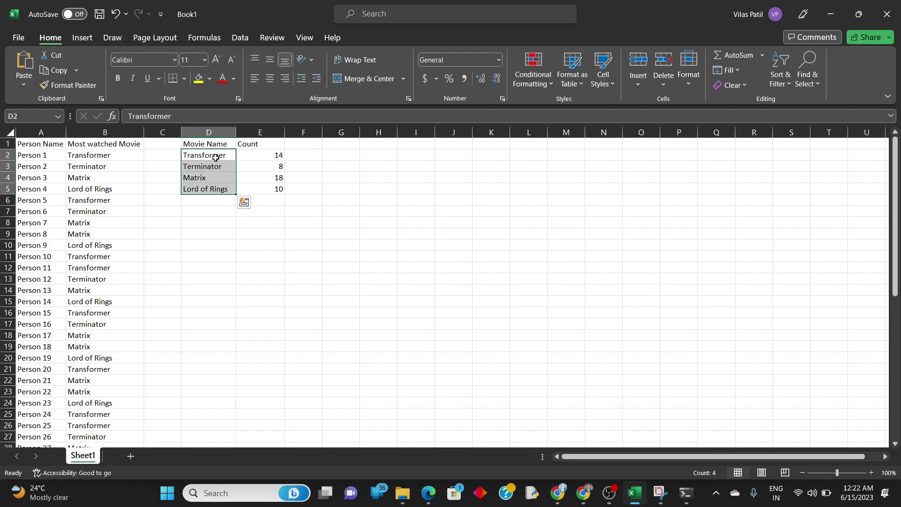
pyautogui.click(214, 157)
pyautogui.moveTo(260, 337); pyautogui.dragTo(350, 343)
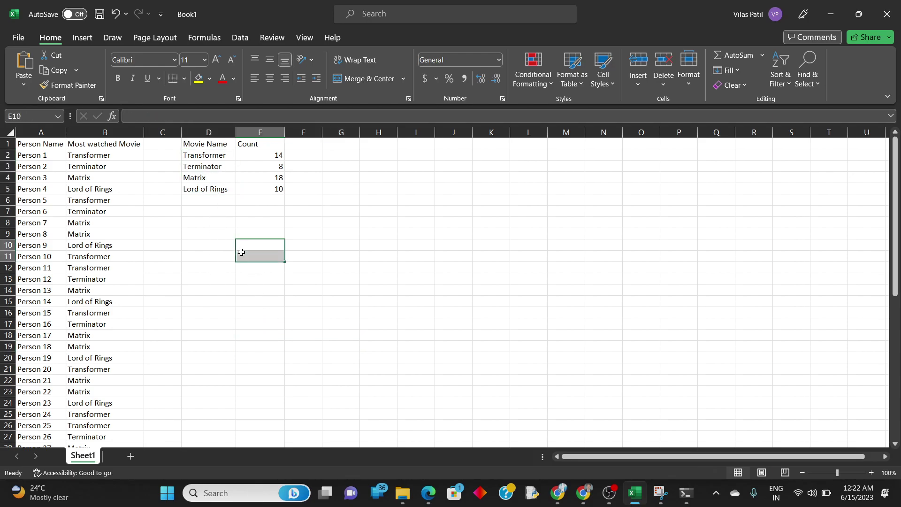
pyautogui.moveTo(243, 246); pyautogui.dragTo(243, 313)
pyautogui.moveTo(275, 156); pyautogui.dragTo(275, 190)
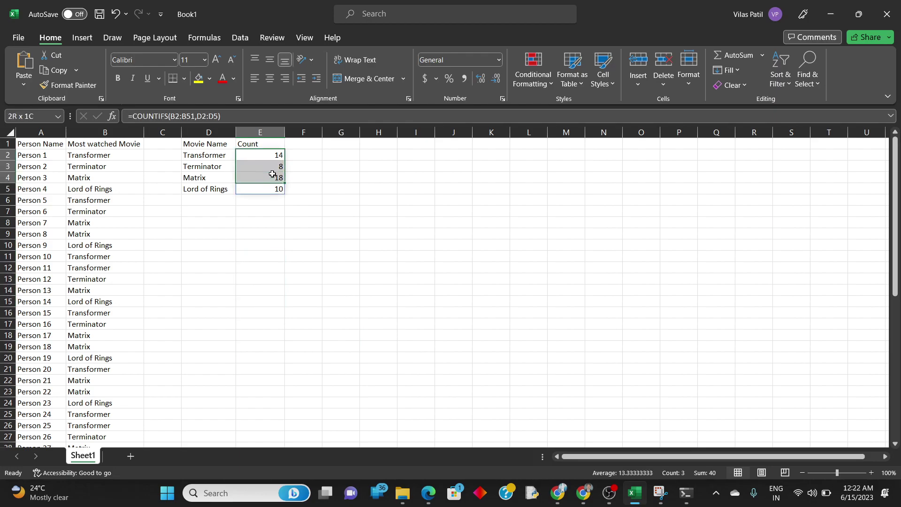
pyautogui.click(268, 277)
pyautogui.click(342, 278)
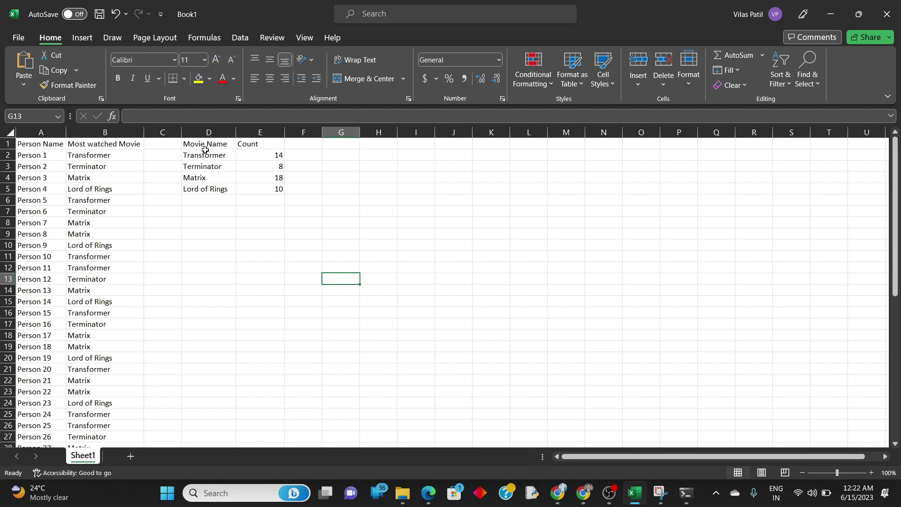
# Insert a blank column before Count and select the movie names and Count values
pyautogui.rightClick(256, 133)
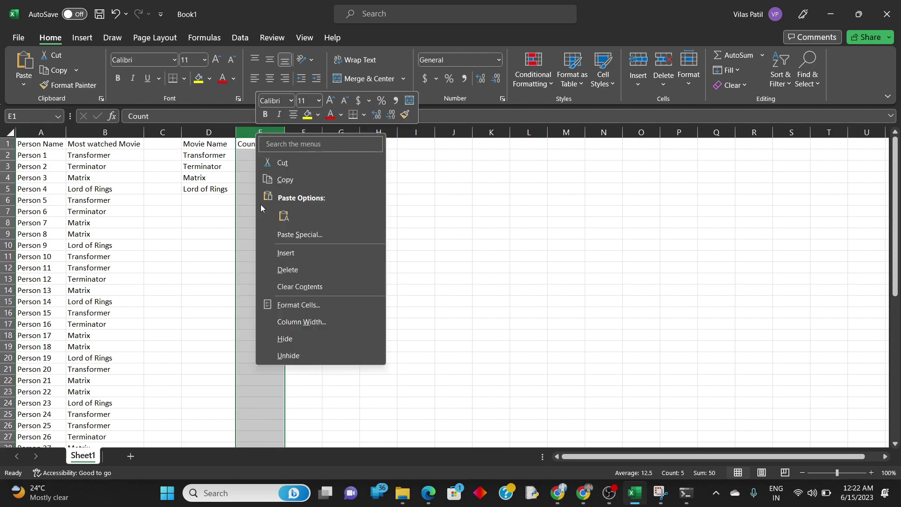
pyautogui.click(287, 253)
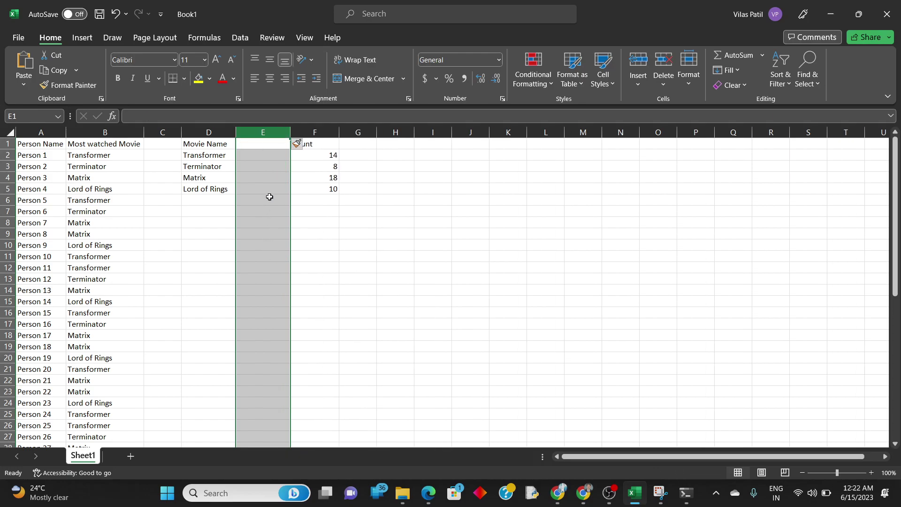
pyautogui.click(286, 203)
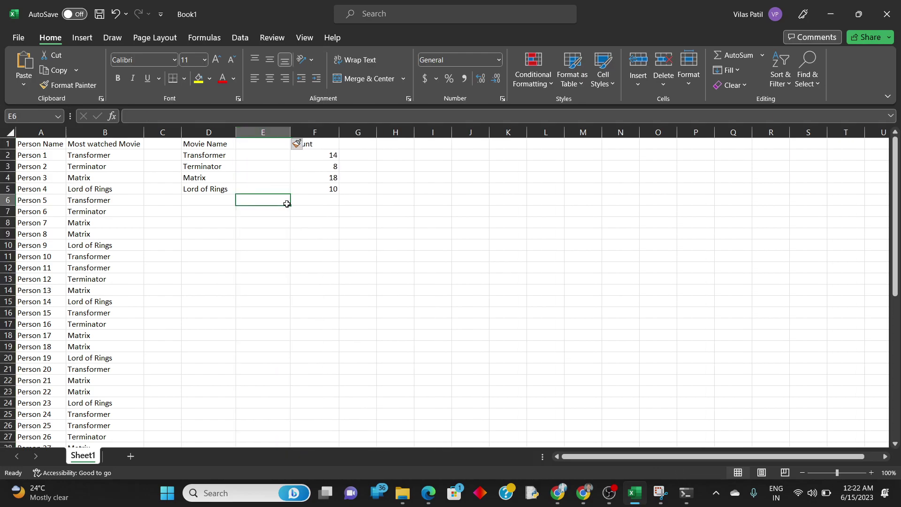
pyautogui.click(211, 145)
pyautogui.moveTo(210, 144); pyautogui.dragTo(210, 190)
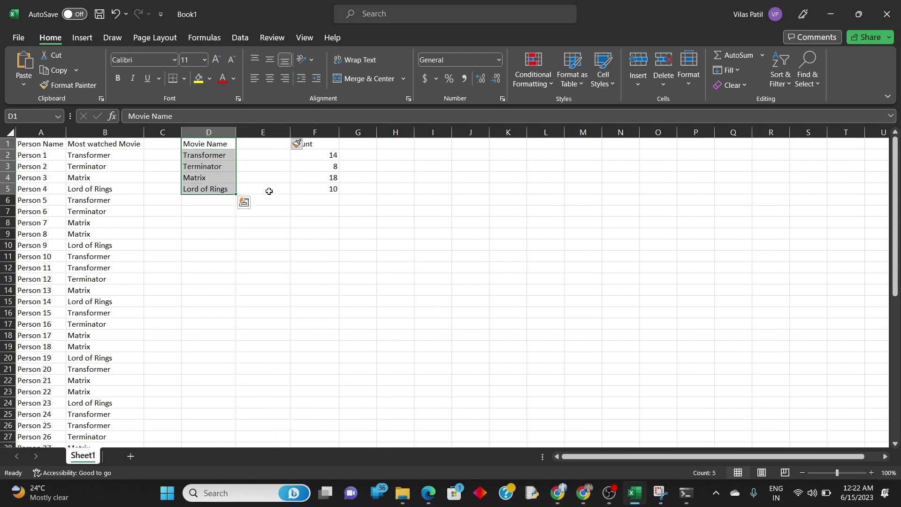
pyautogui.click(308, 145)
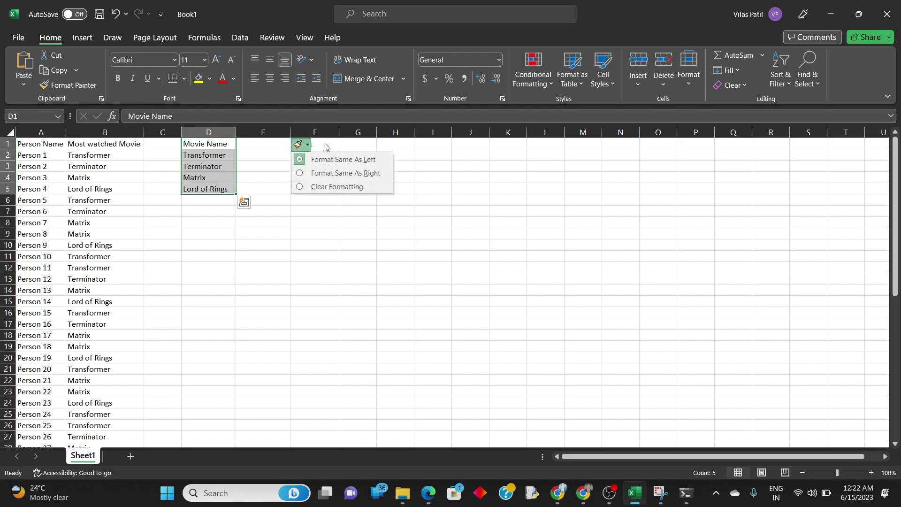
pyautogui.click(328, 145)
pyautogui.moveTo(328, 145); pyautogui.dragTo(328, 190)
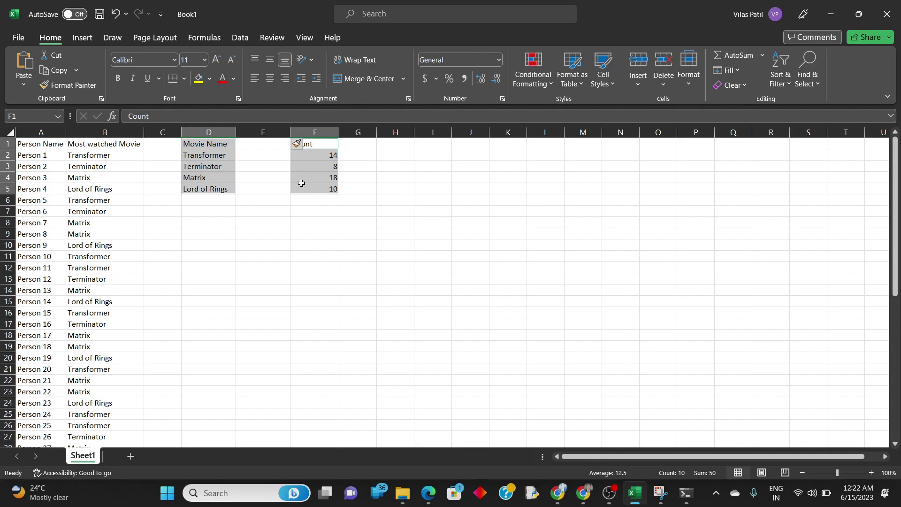
# Click through the new column, reselect names and counts, then delete the inserted column
pyautogui.click(278, 161)
pyautogui.write('xc')
pyautogui.click(262, 178)
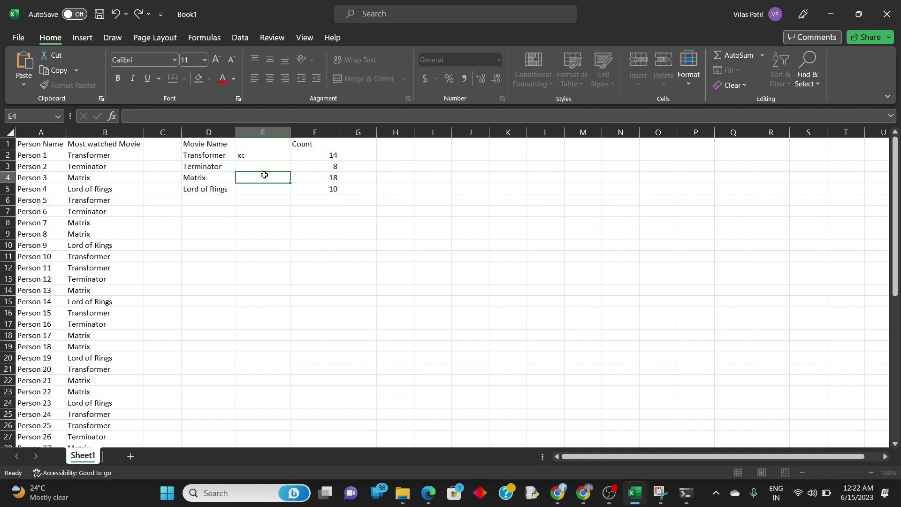
pyautogui.write('cvxc')
pyautogui.click(268, 166)
pyautogui.write('xcvx')
pyautogui.click(263, 144)
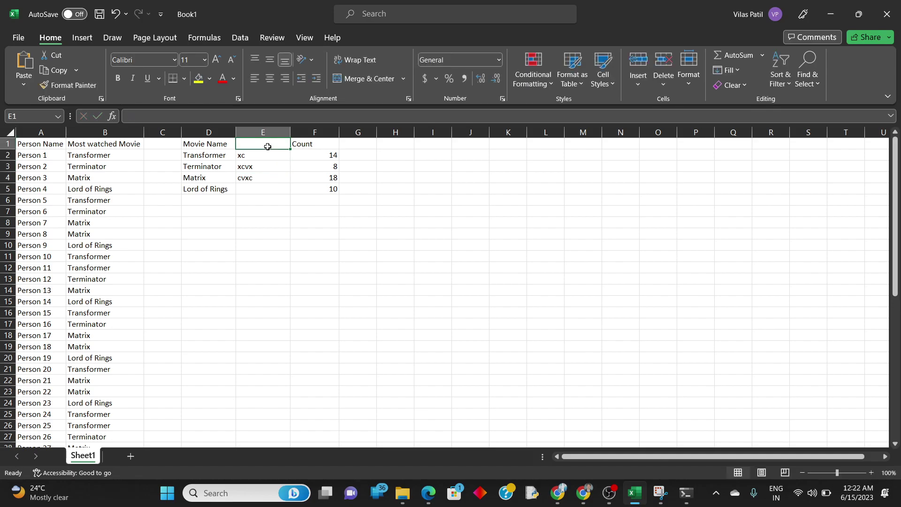
pyautogui.write('cvxcv')
pyautogui.moveTo(223, 144); pyautogui.dragTo(222, 187)
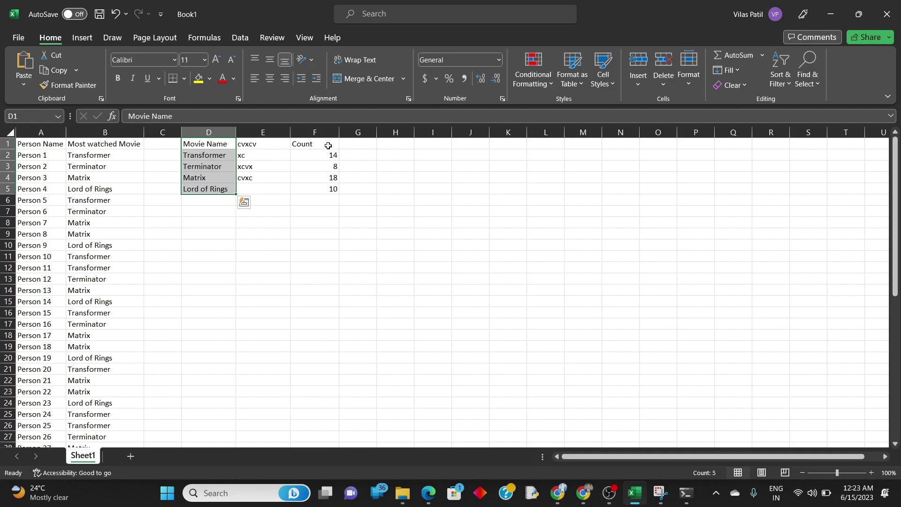
pyautogui.moveTo(328, 146); pyautogui.dragTo(328, 189)
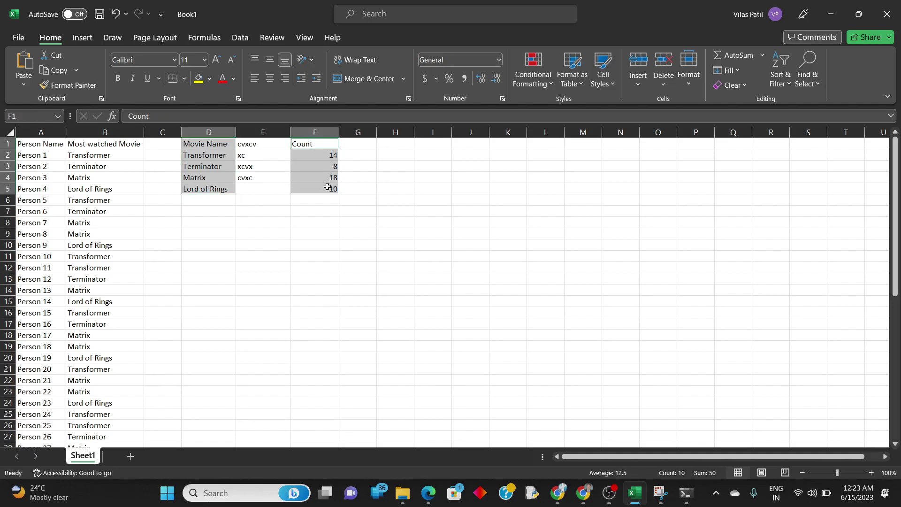
pyautogui.click(269, 133)
pyautogui.rightClick(270, 132)
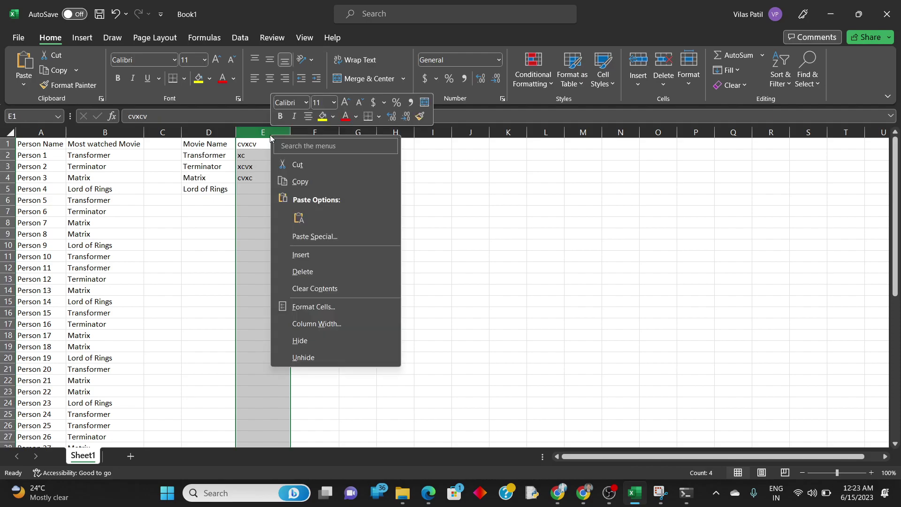
pyautogui.click(296, 272)
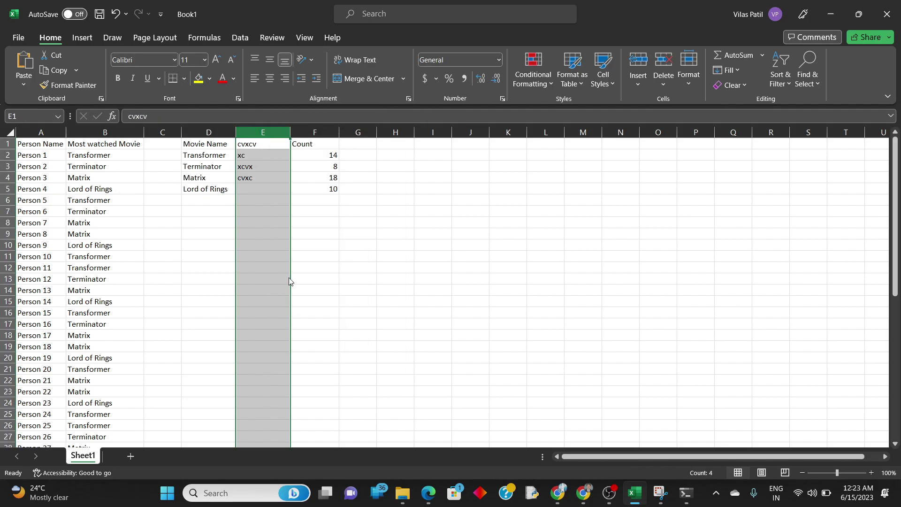
# Select the movie table with headers and insert a 2-D clustered column chart
pyautogui.click(198, 143)
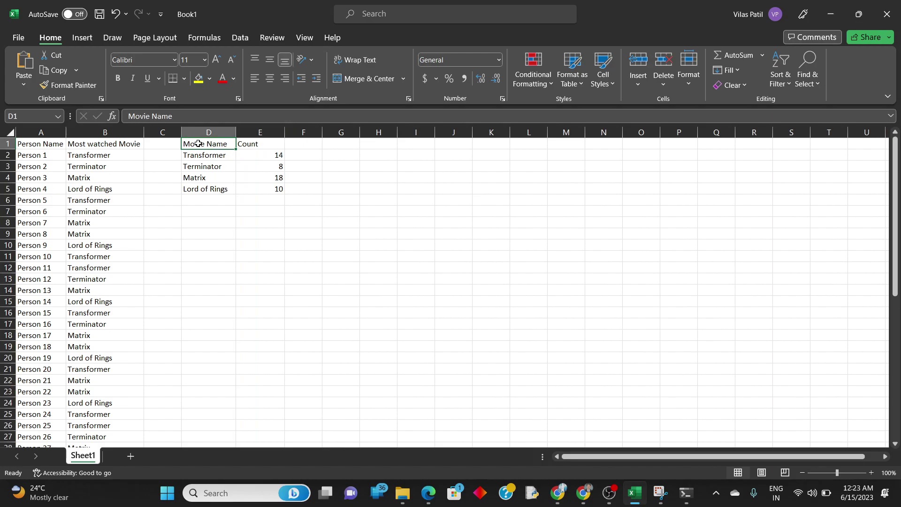
pyautogui.moveTo(199, 144); pyautogui.dragTo(259, 189)
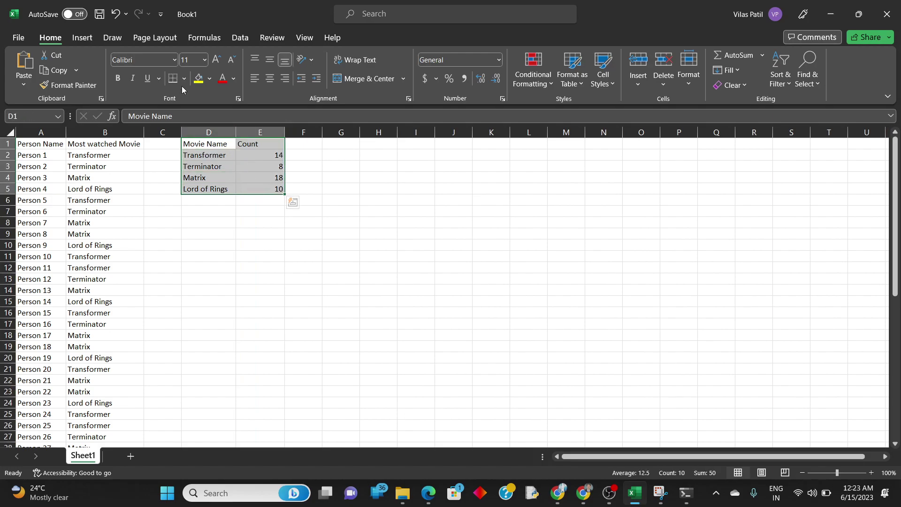
pyautogui.click(82, 37)
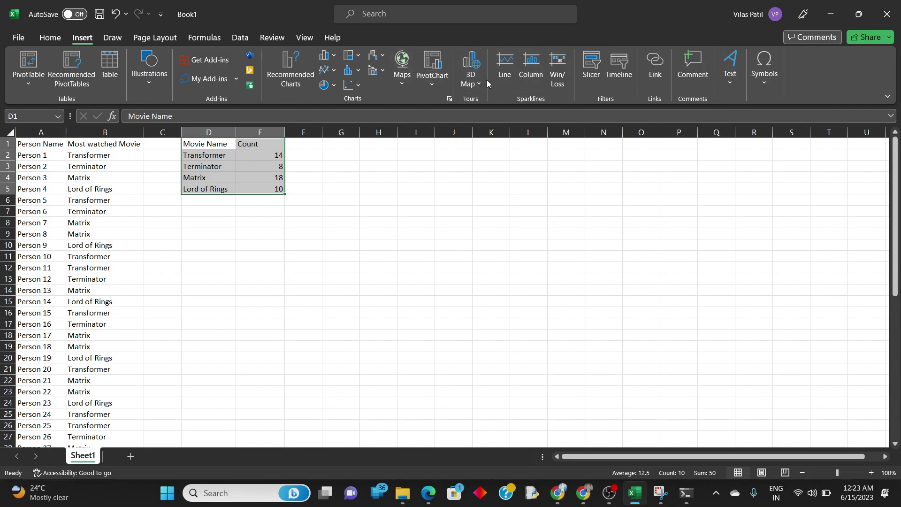
pyautogui.click(334, 61)
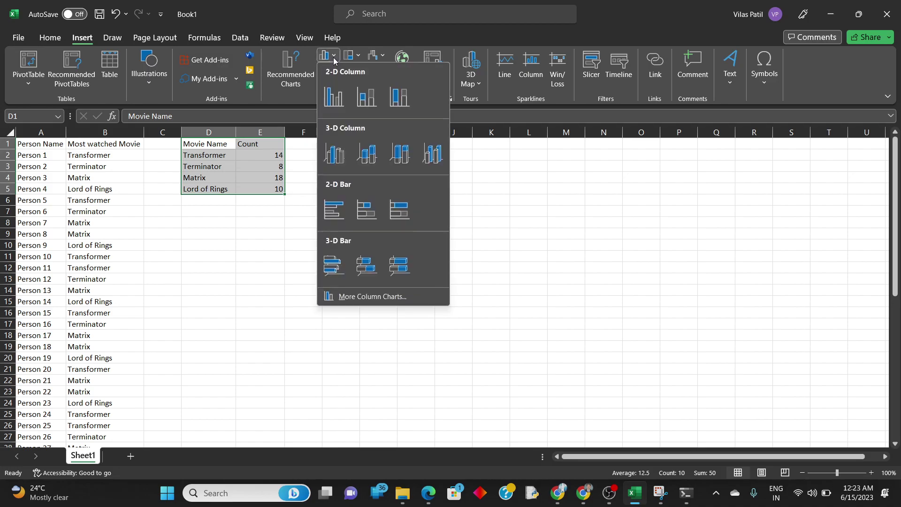
pyautogui.click(338, 99)
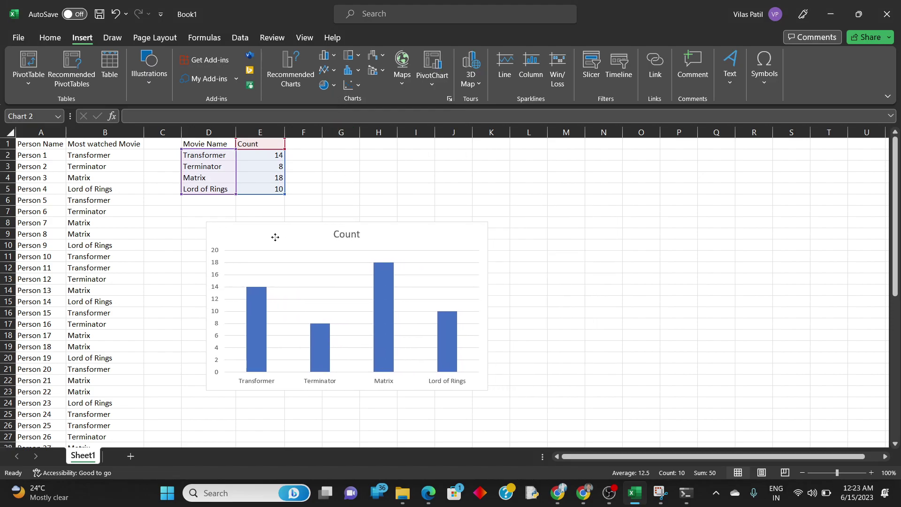
# Drag the Count chart left beneath the table, then reselect the movies and counts
pyautogui.moveTo(387, 223); pyautogui.dragTo(234, 236)
pyautogui.click(526, 223)
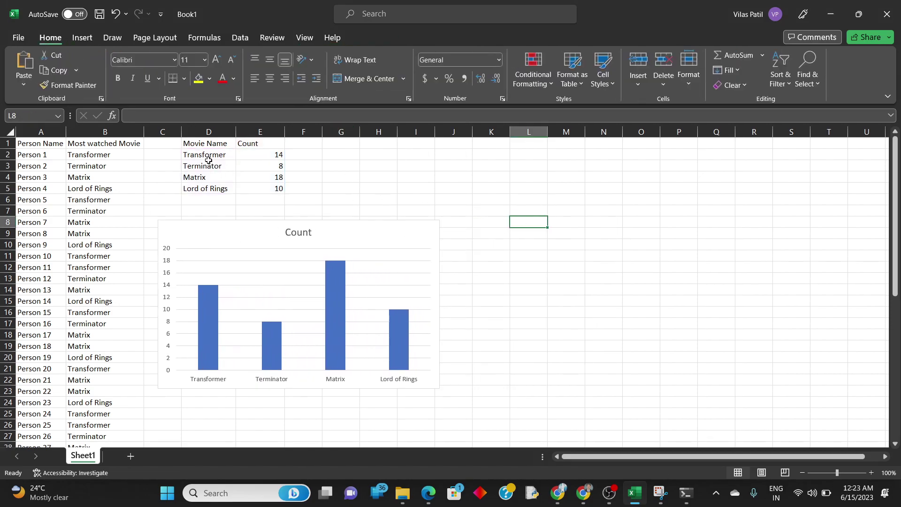
pyautogui.moveTo(205, 155); pyautogui.dragTo(256, 187)
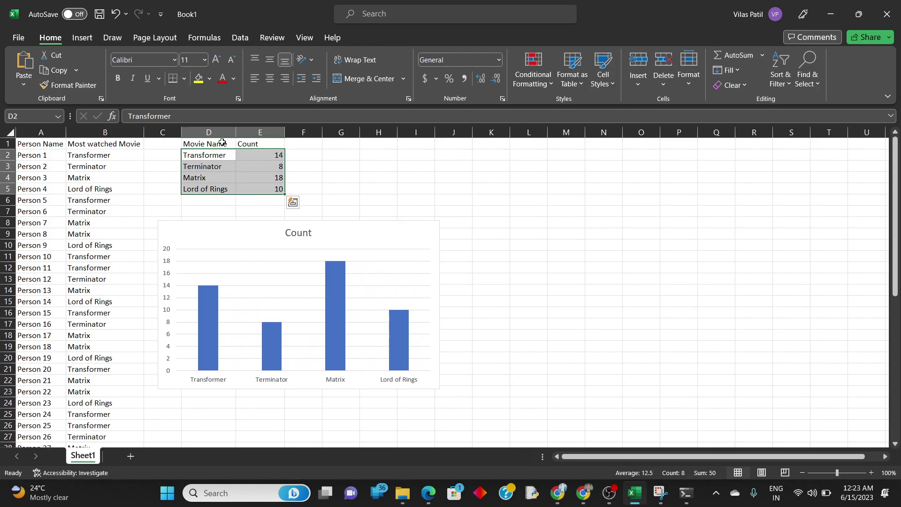
pyautogui.moveTo(211, 144); pyautogui.dragTo(262, 188)
pyautogui.moveTo(213, 144); pyautogui.dragTo(267, 188)
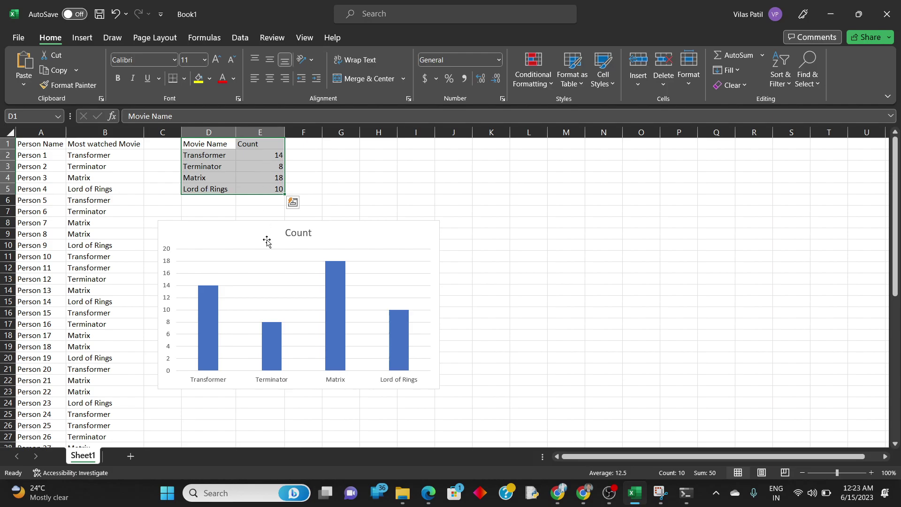
pyautogui.click(340, 168)
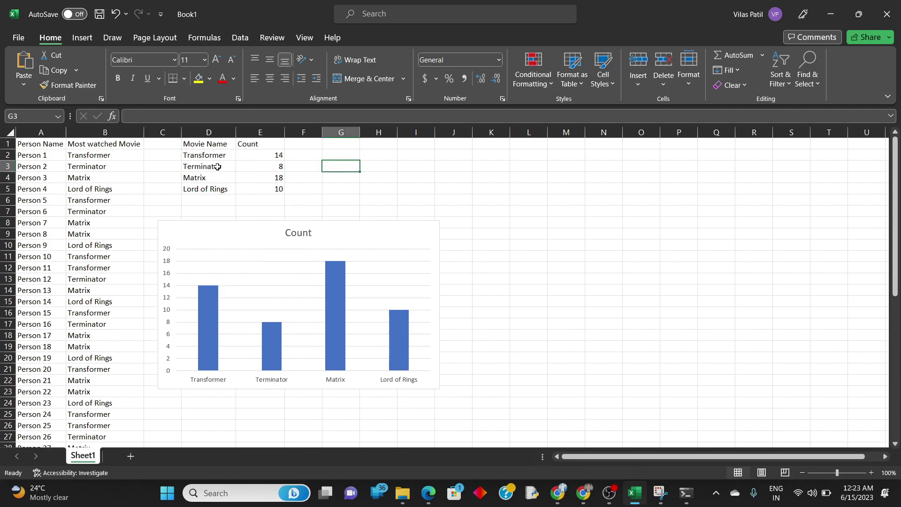
pyautogui.moveTo(206, 155); pyautogui.dragTo(258, 193)
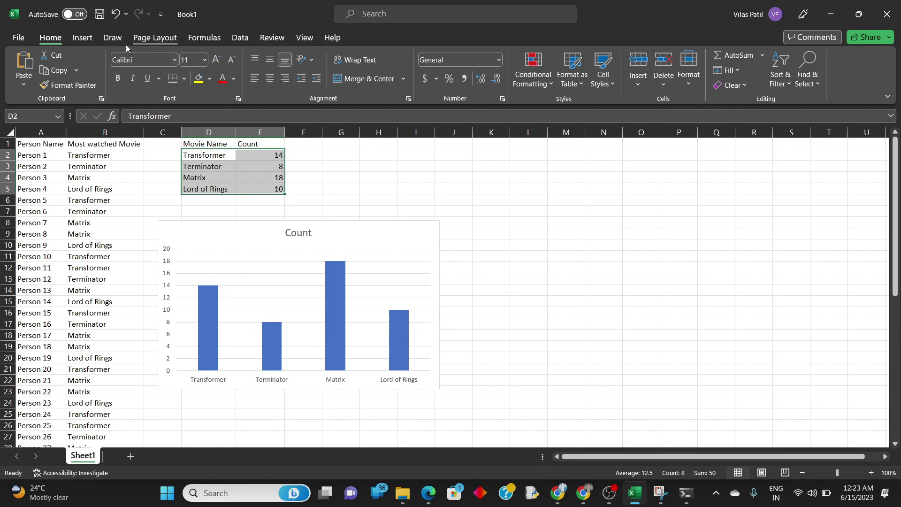
# Insert another clustered column chart from D2:E5 and drag it right of the Count chart
pyautogui.click(87, 40)
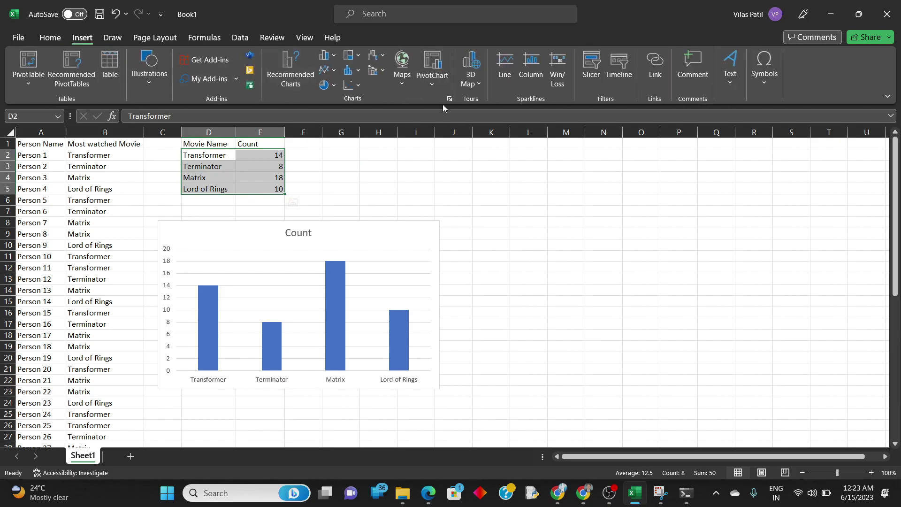
pyautogui.click(328, 55)
pyautogui.click(342, 99)
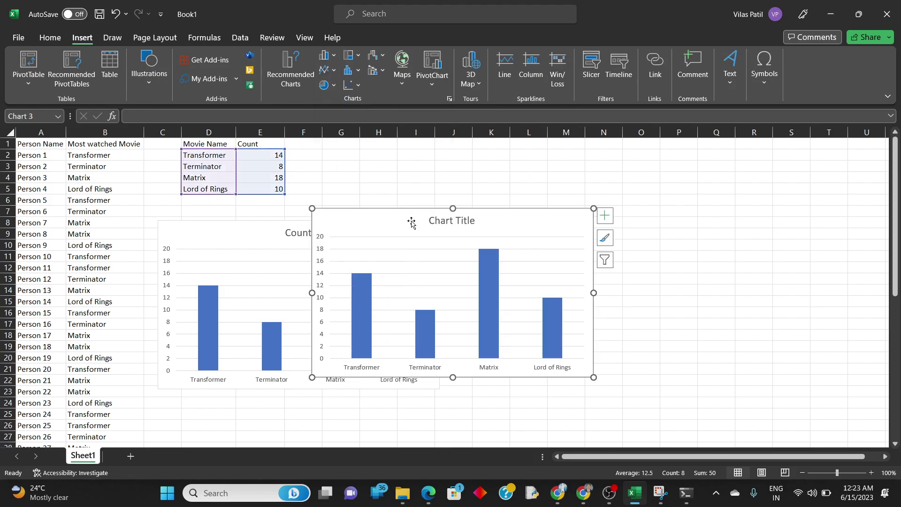
pyautogui.moveTo(420, 230); pyautogui.dragTo(564, 216)
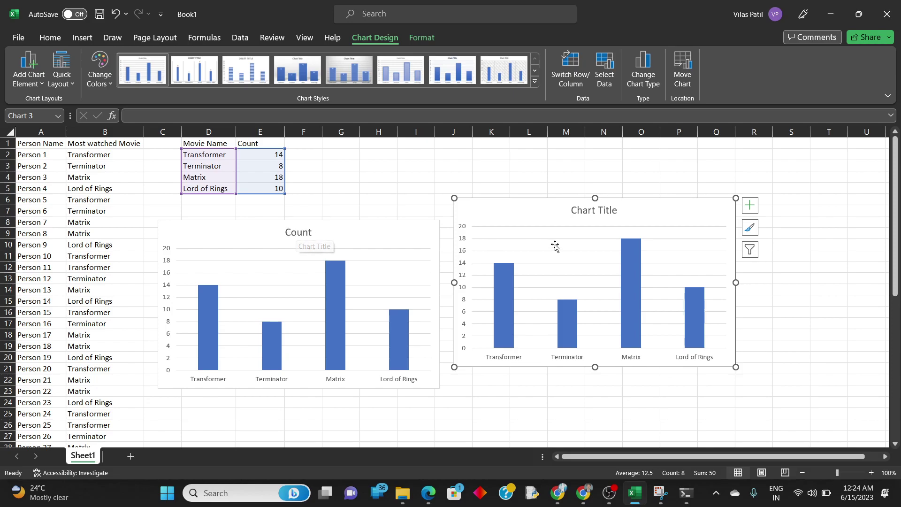
# Replace the right chart's placeholder title with 'Most watched movies'
pyautogui.click(603, 215)
pyautogui.doubleClick(602, 211)
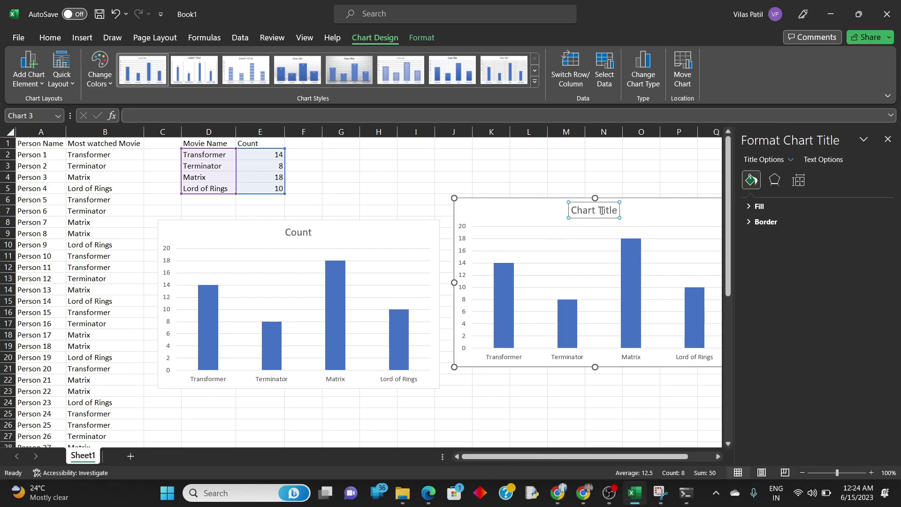
pyautogui.tripleClick(602, 212)
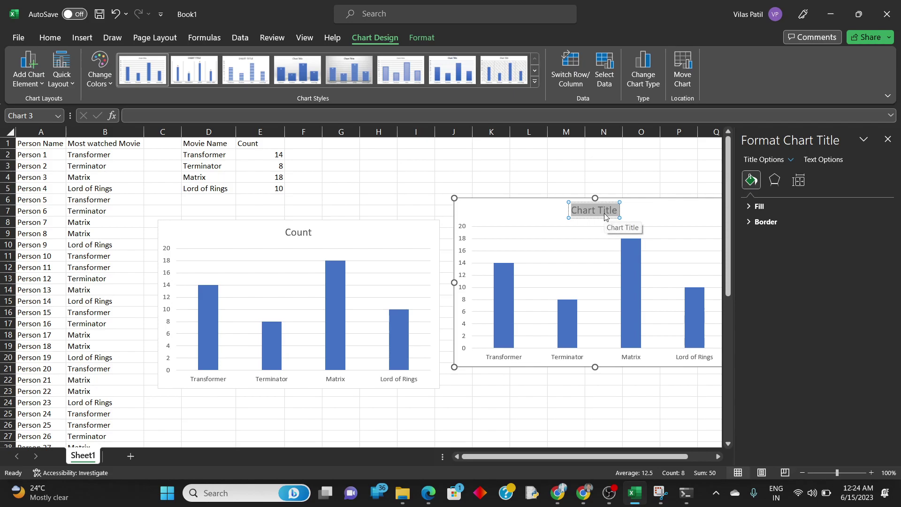
pyautogui.write('M')
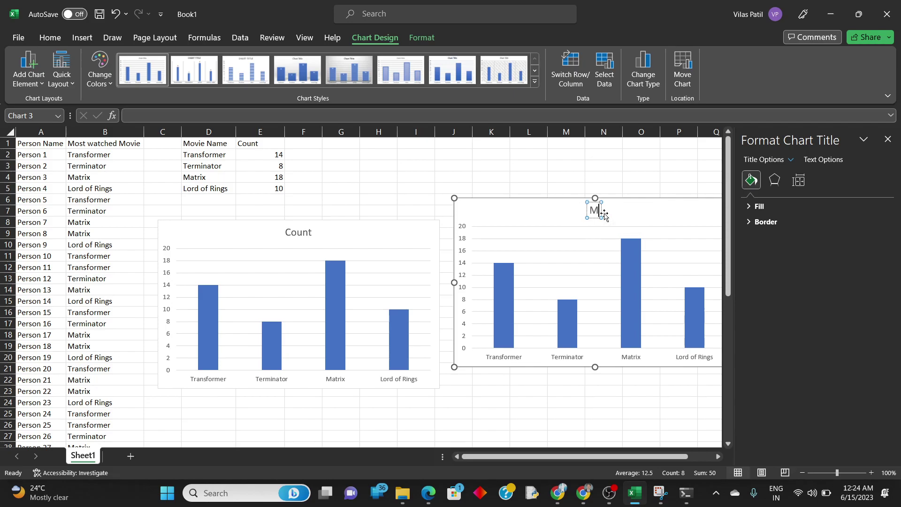
pyautogui.write('ost wat')
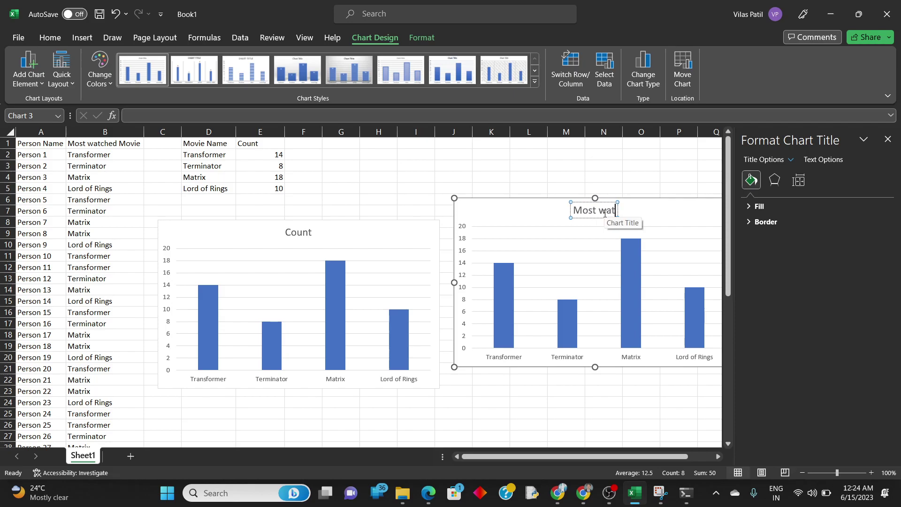
pyautogui.write('ched mo')
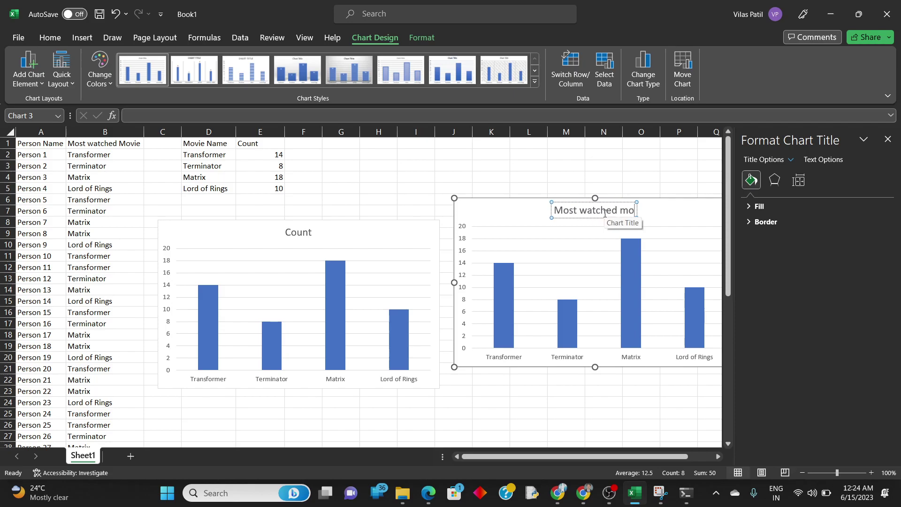
pyautogui.write('vies')
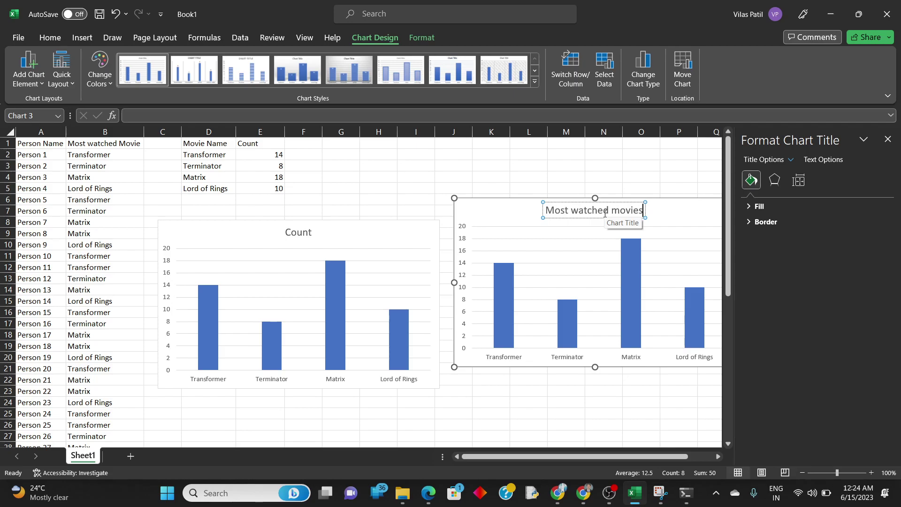
pyautogui.write('name')
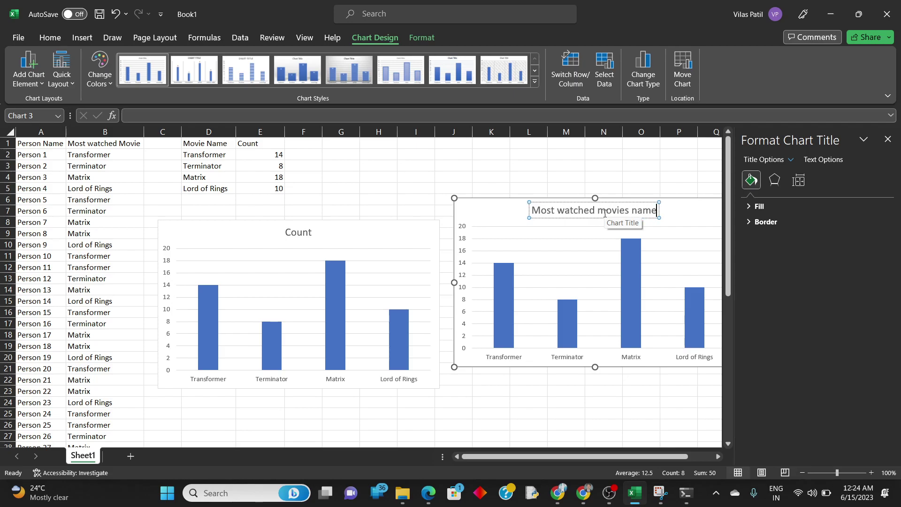
pyautogui.press('BackSpace')
pyautogui.press('BackSpace')
pyautogui.press('BackSpace')
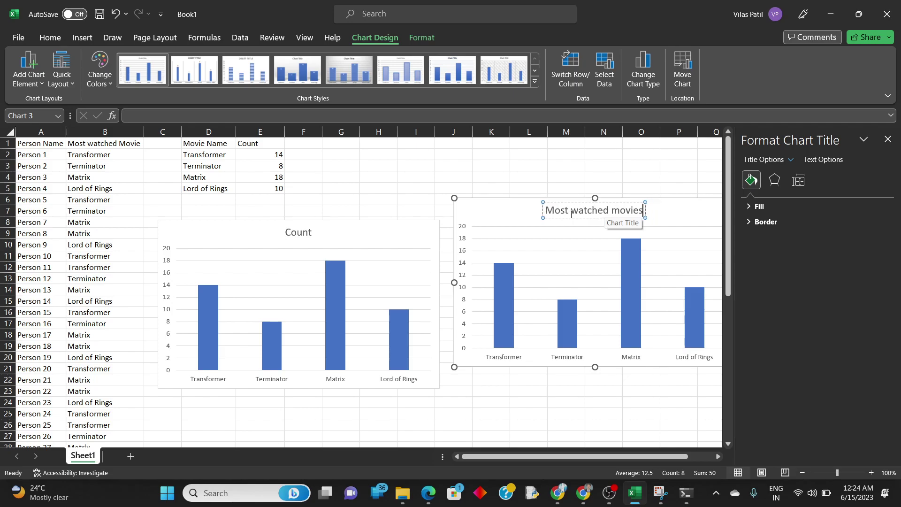
pyautogui.click(888, 139)
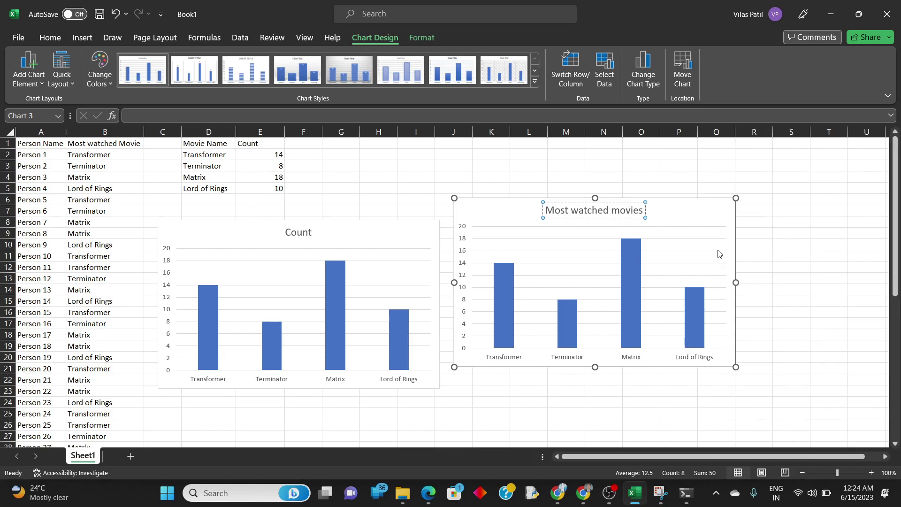
pyautogui.click(669, 244)
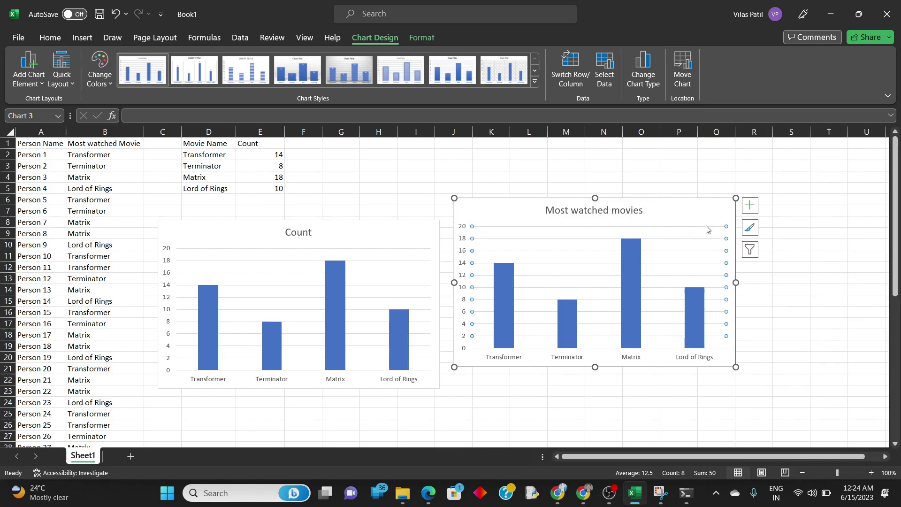
pyautogui.click(695, 243)
pyautogui.moveTo(696, 243); pyautogui.dragTo(710, 220)
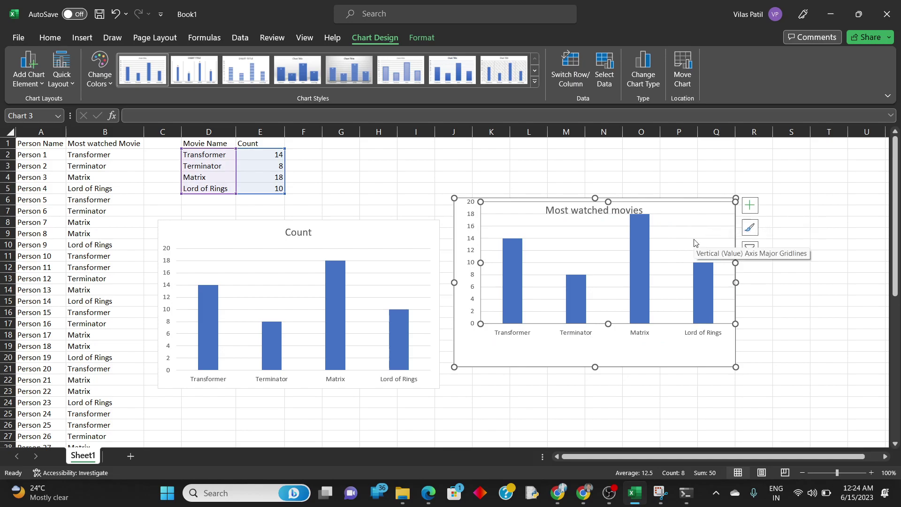
pyautogui.hotkey('ctrl', 'z')
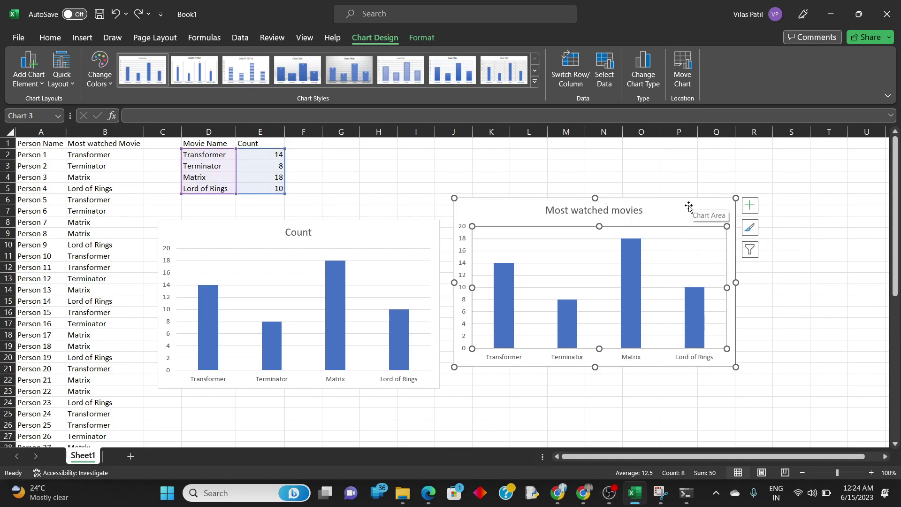
pyautogui.click(688, 208)
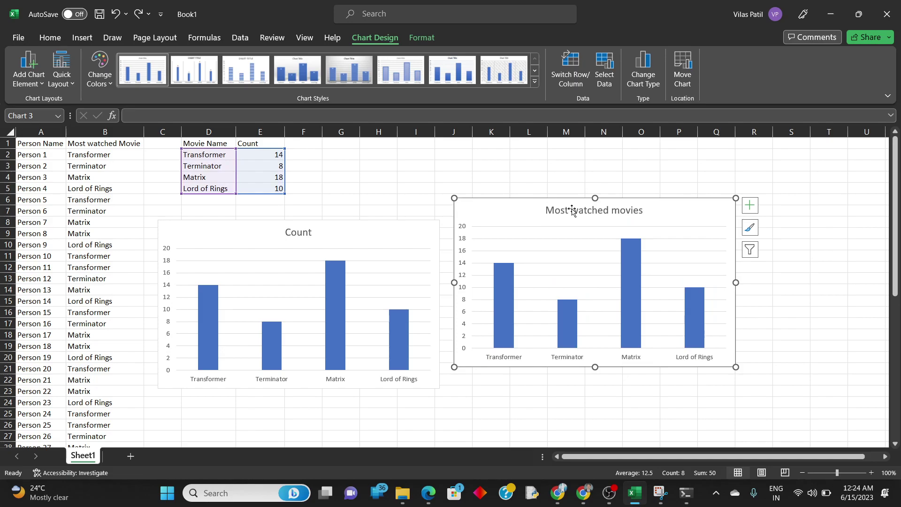
pyautogui.click(537, 85)
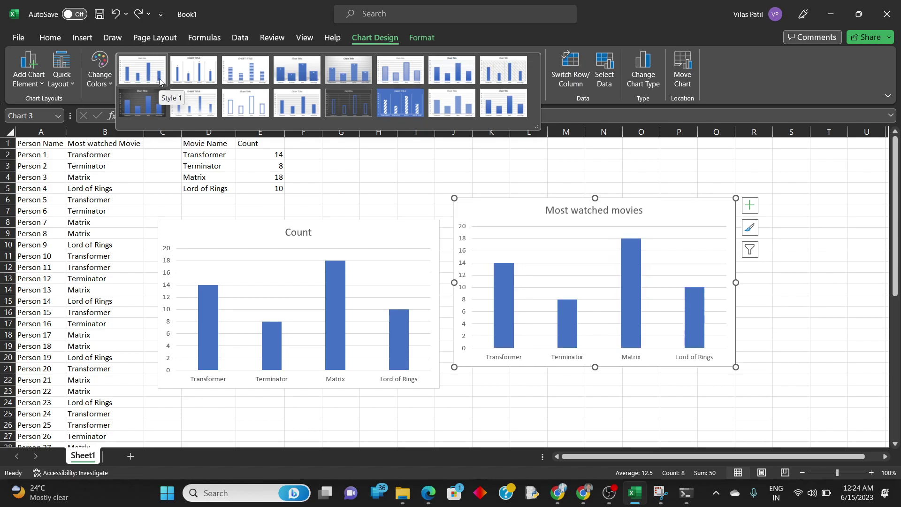
pyautogui.click(582, 280)
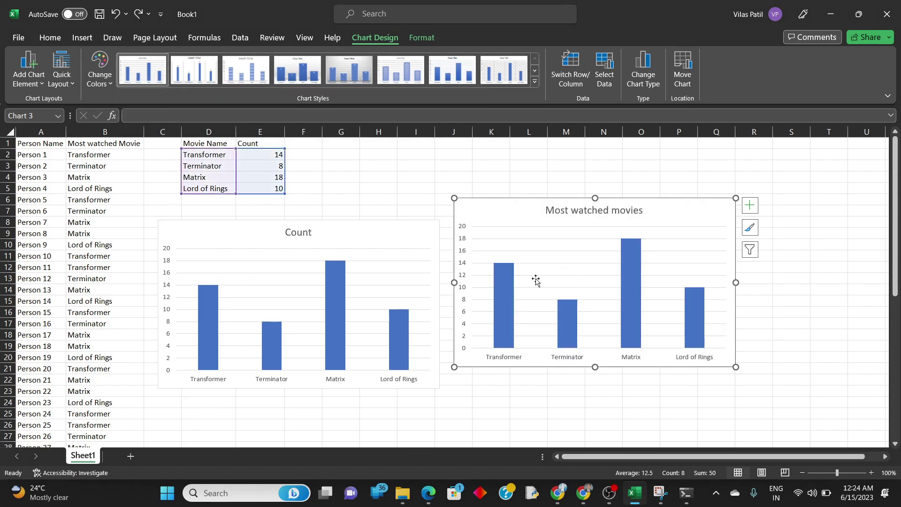
pyautogui.click(503, 300)
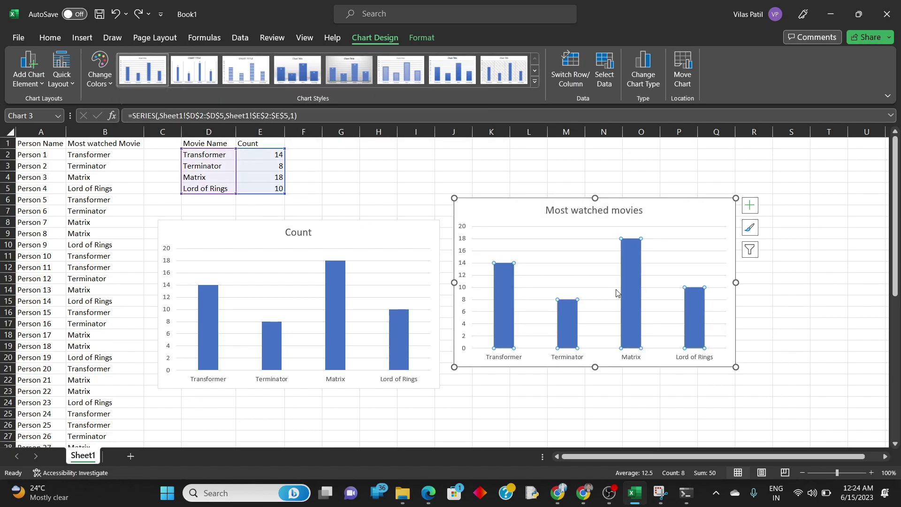
pyautogui.rightClick(634, 278)
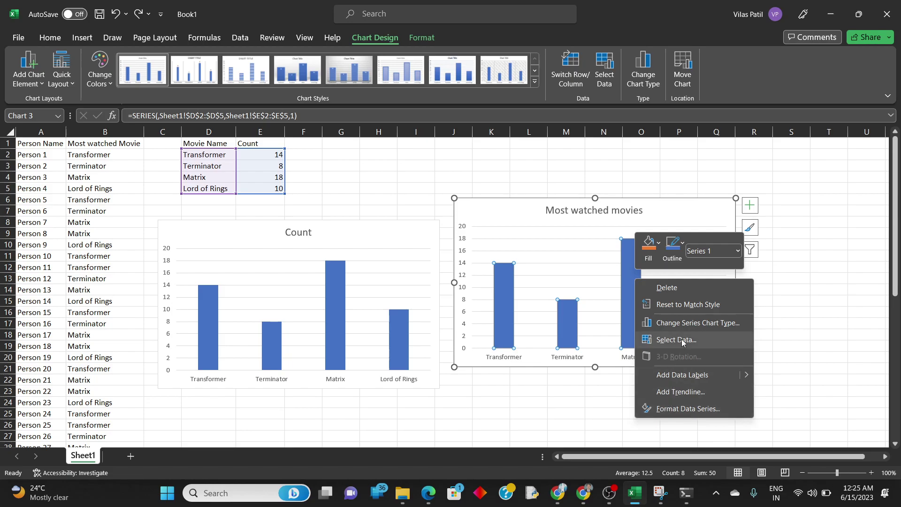
pyautogui.doubleClick(628, 273)
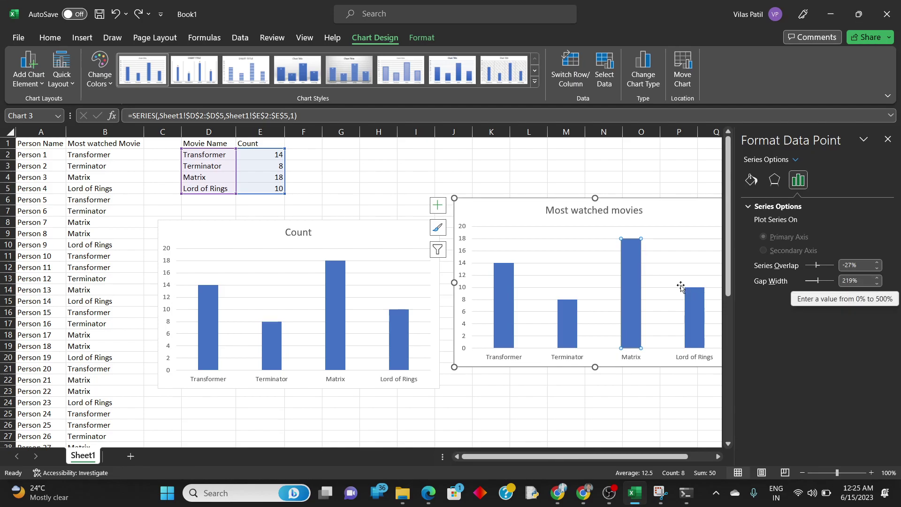
pyautogui.click(888, 140)
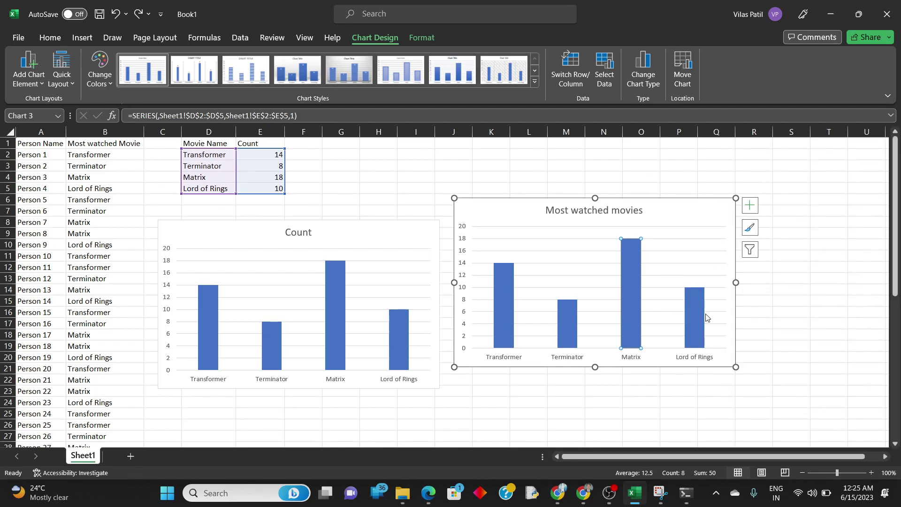
pyautogui.moveTo(695, 317)
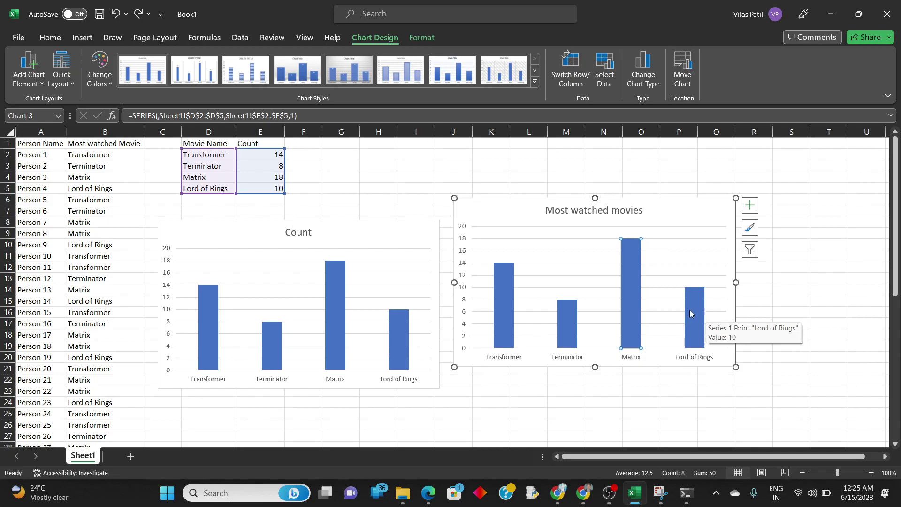
pyautogui.click(689, 310)
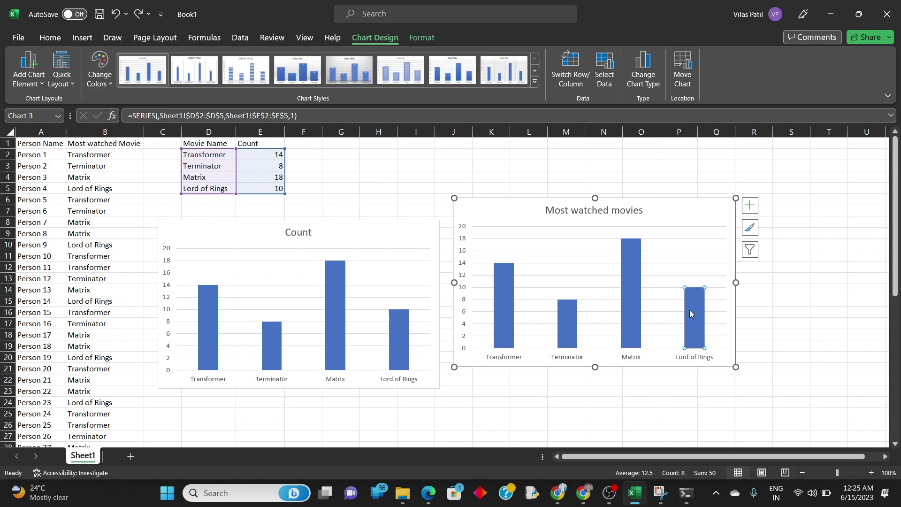
pyautogui.click(646, 303)
pyautogui.click(658, 373)
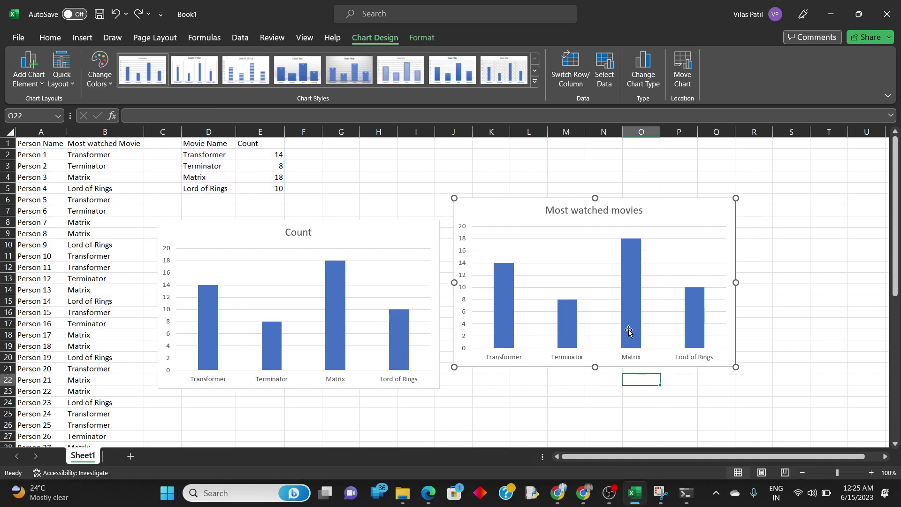
# Check and dismiss Change Colors on the right chart, then open Quick Layout
pyautogui.click(626, 323)
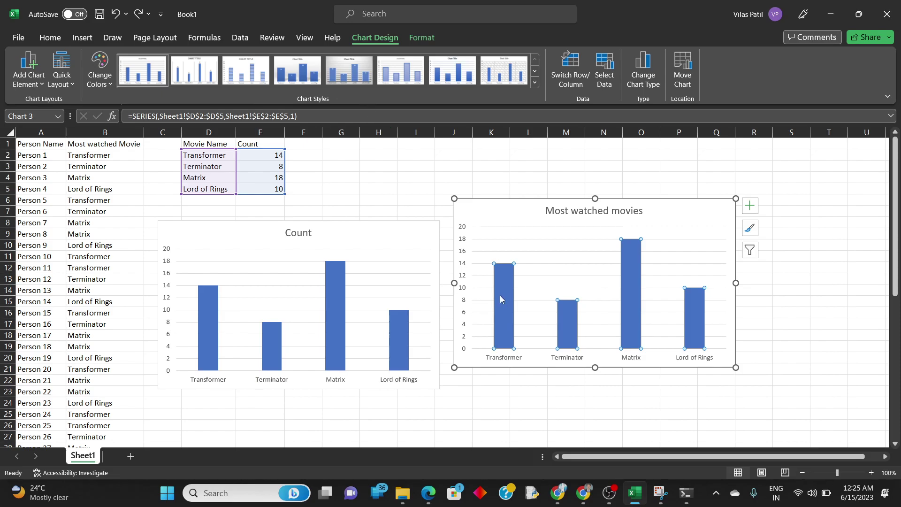
pyautogui.click(104, 80)
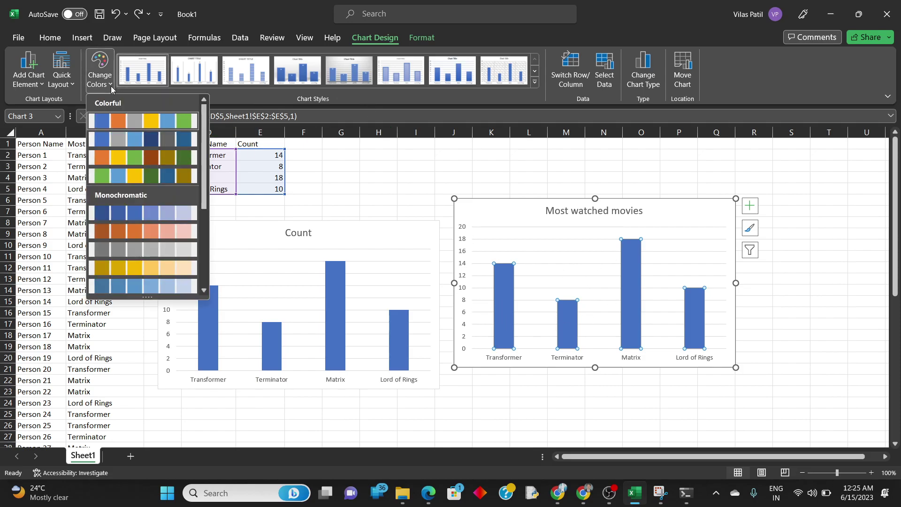
pyautogui.click(154, 128)
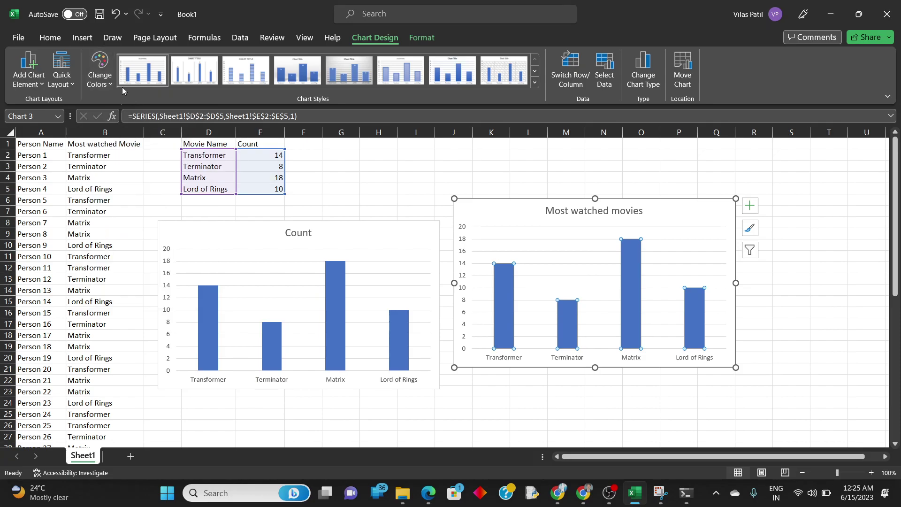
pyautogui.click(100, 75)
pyautogui.press('Escape')
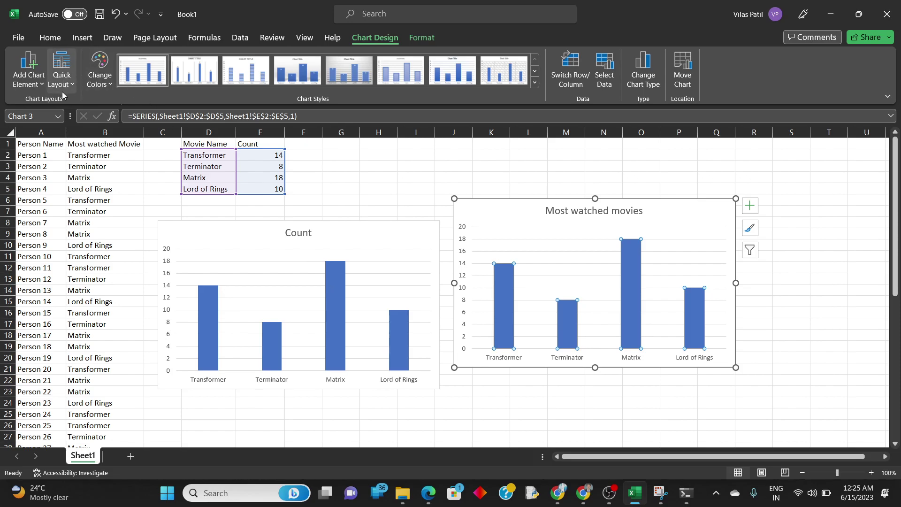
pyautogui.click(61, 75)
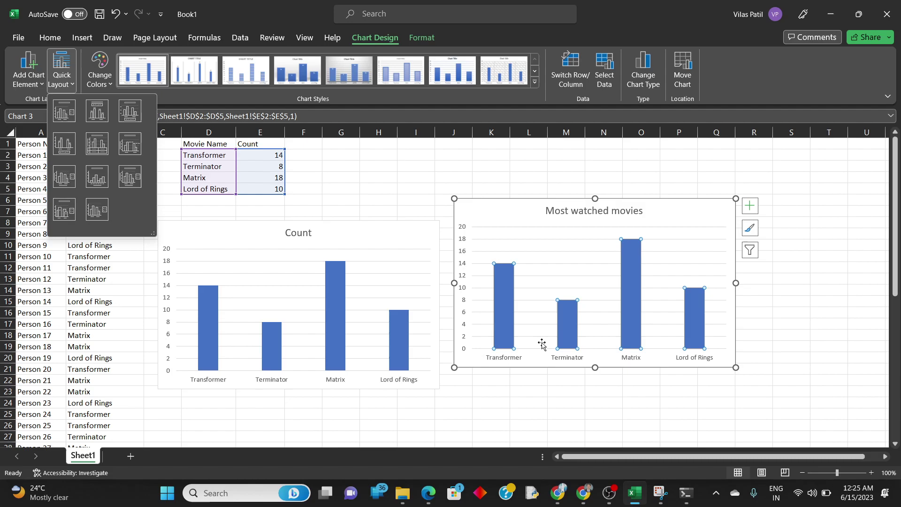
# Apply Layout 9 and retitle the vertical axis Count
pyautogui.click(130, 175)
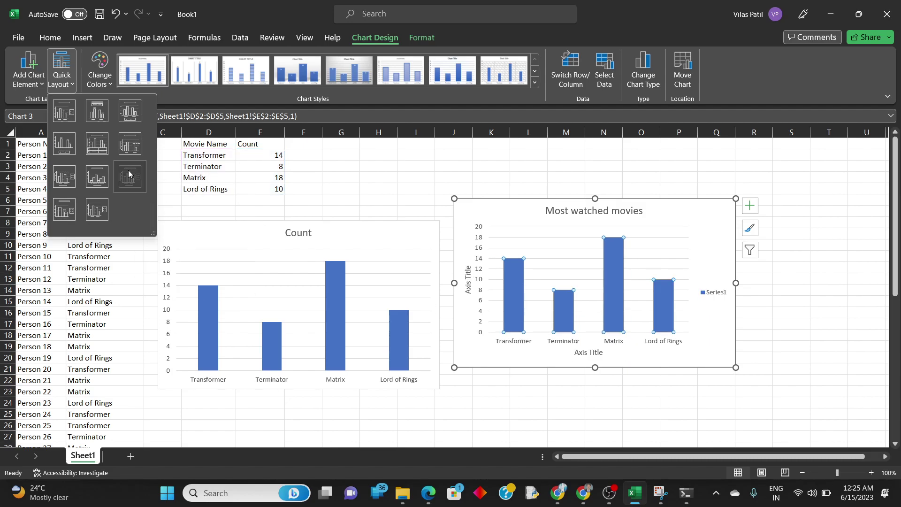
pyautogui.doubleClick(468, 280)
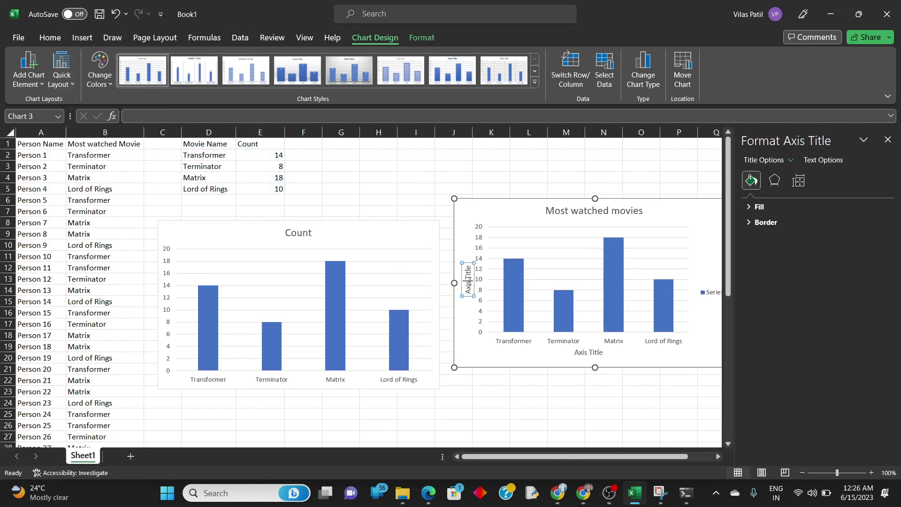
pyautogui.doubleClick(468, 280)
pyautogui.tripleClick(470, 284)
pyautogui.write('Count')
# Retitle the horizontal axis Movies and close the Format Chart Area pane
pyautogui.click(588, 354)
pyautogui.doubleClick(589, 355)
pyautogui.tripleClick(589, 355)
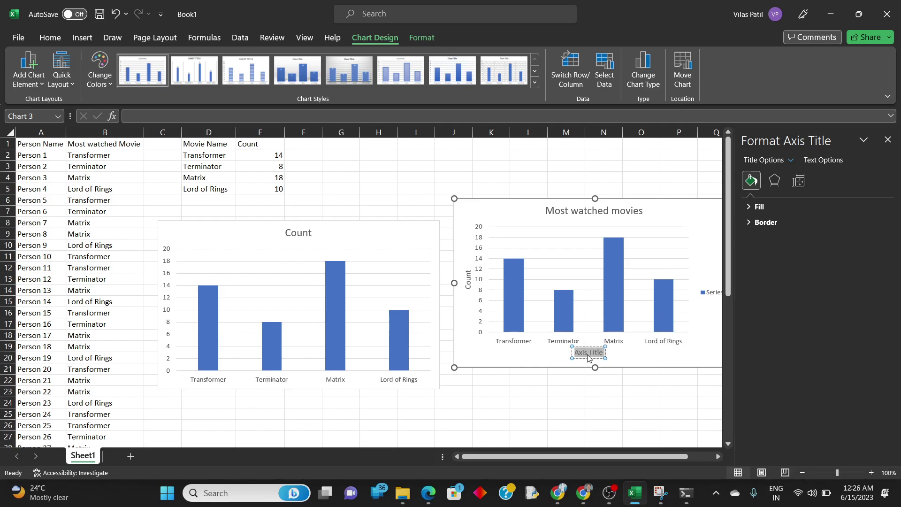
pyautogui.write('Movies')
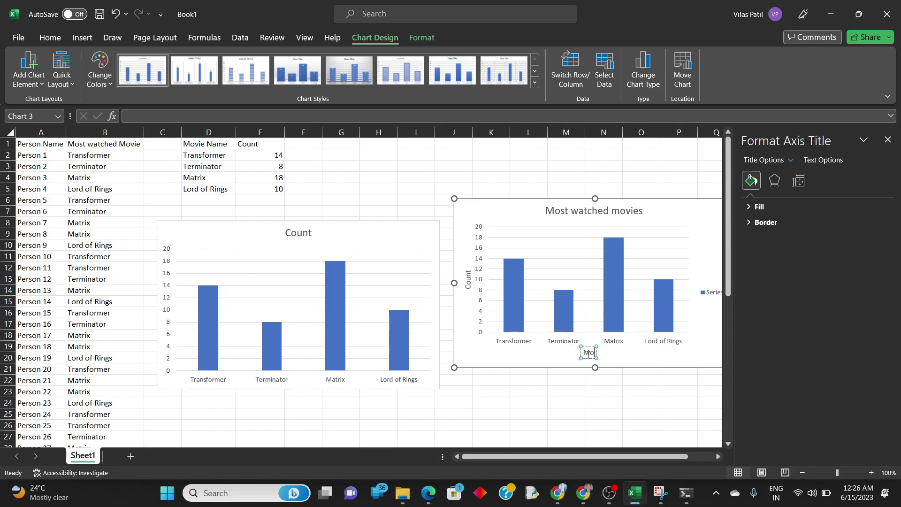
pyautogui.click(662, 364)
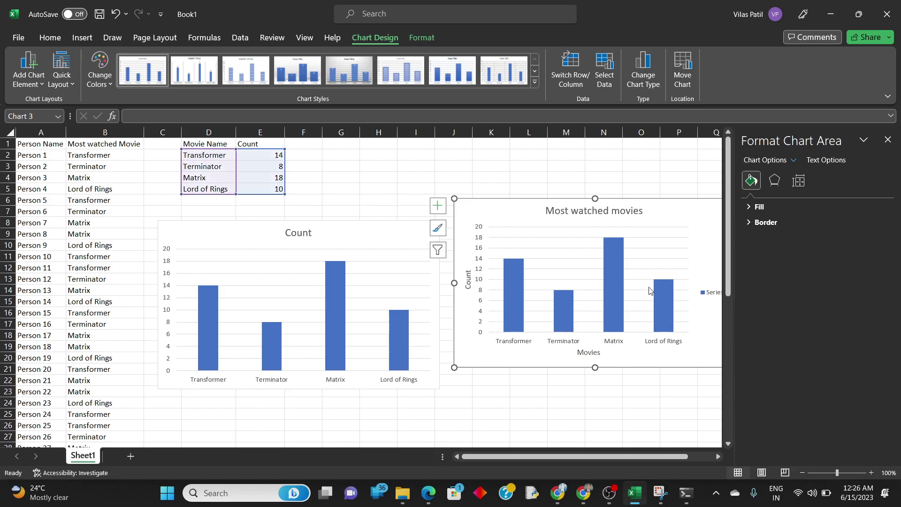
pyautogui.click(888, 141)
# Select the Count chart and add a primary horizontal axis title
pyautogui.click(679, 252)
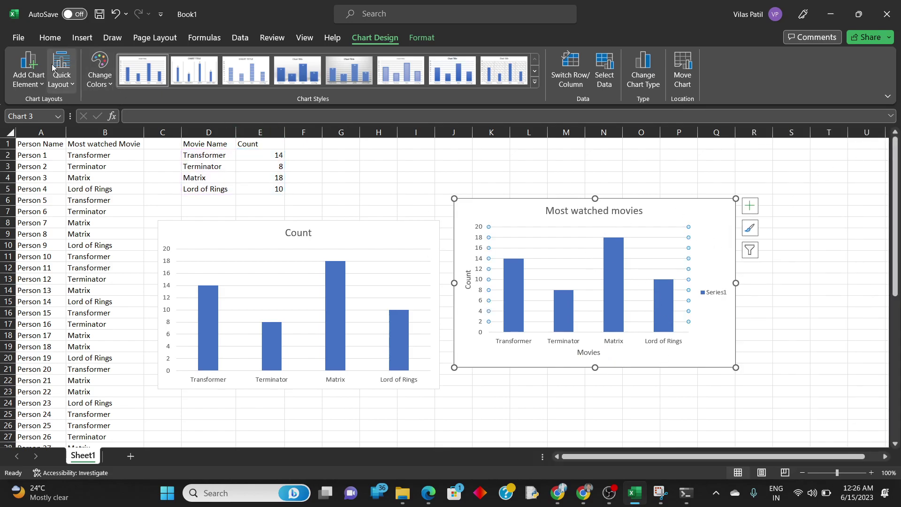
pyautogui.click(43, 83)
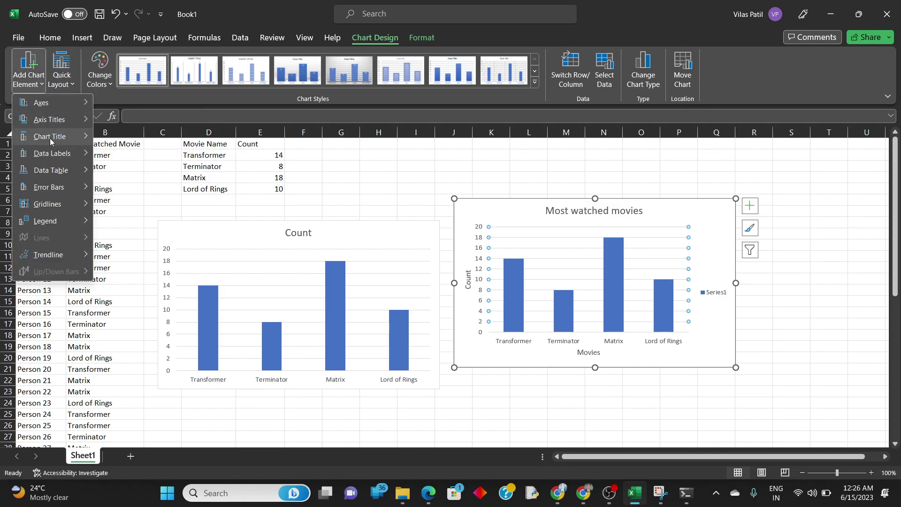
pyautogui.click(262, 304)
pyautogui.click(262, 305)
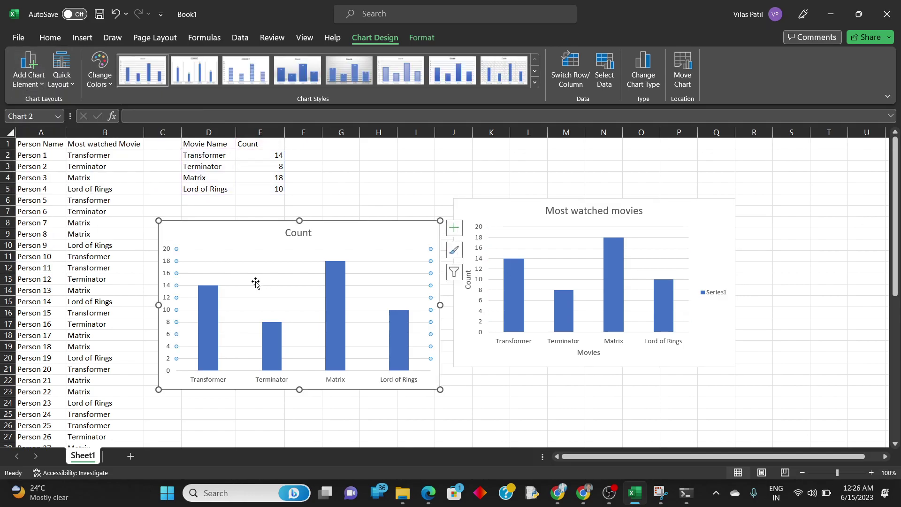
pyautogui.click(29, 79)
pyautogui.moveTo(49, 120)
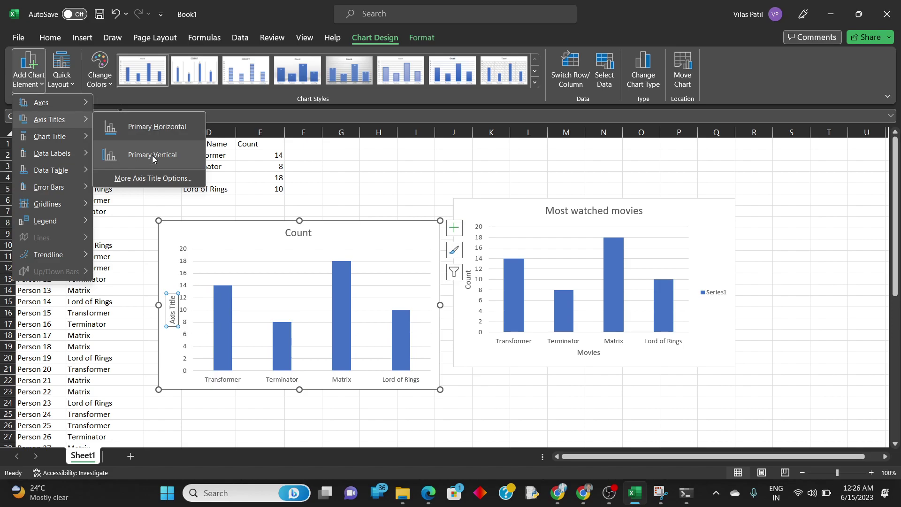
pyautogui.click(157, 131)
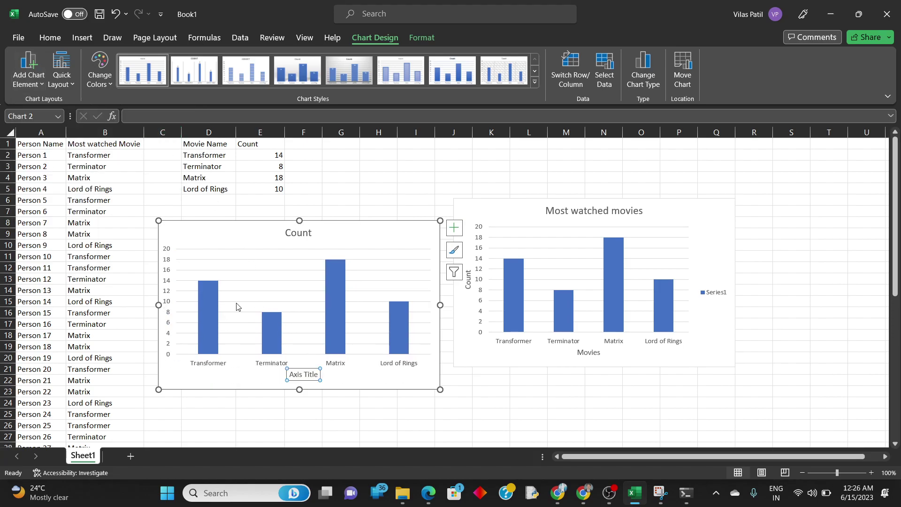
# Add a primary vertical axis title, then click cell H4 and reselect the chart
pyautogui.click(28, 77)
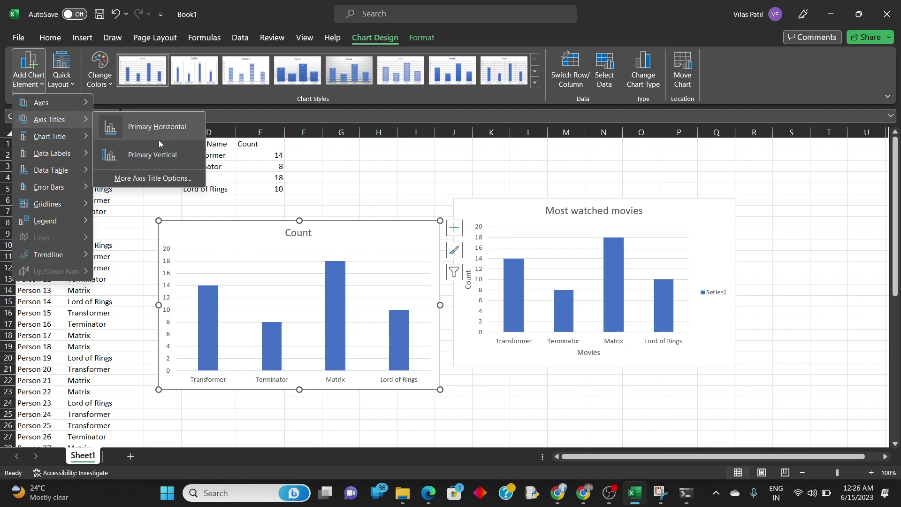
pyautogui.click(160, 156)
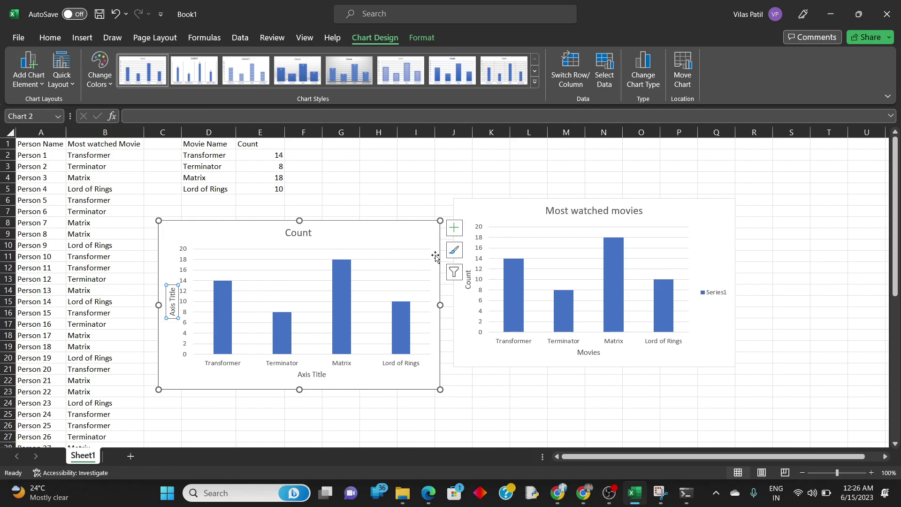
pyautogui.click(331, 255)
pyautogui.click(379, 178)
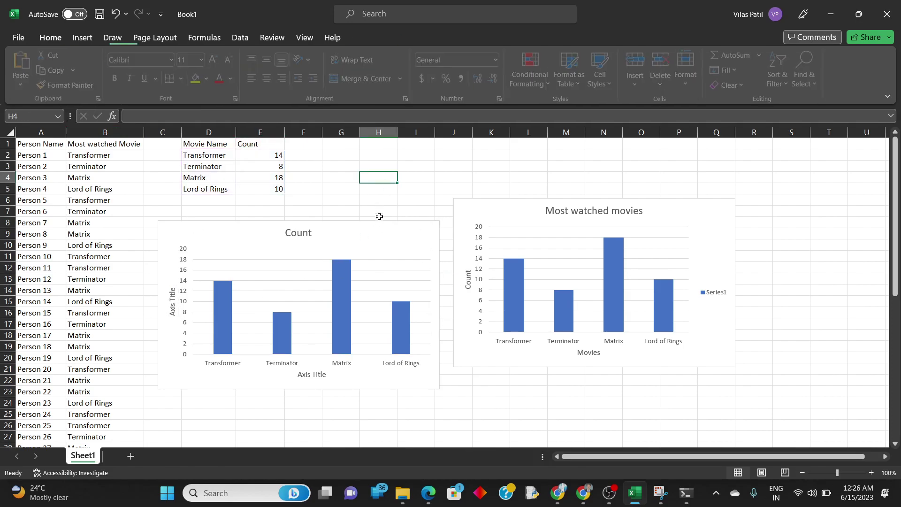
# Select the Count chart's plot and chart area and browse Quick Layout without changes
pyautogui.click(375, 236)
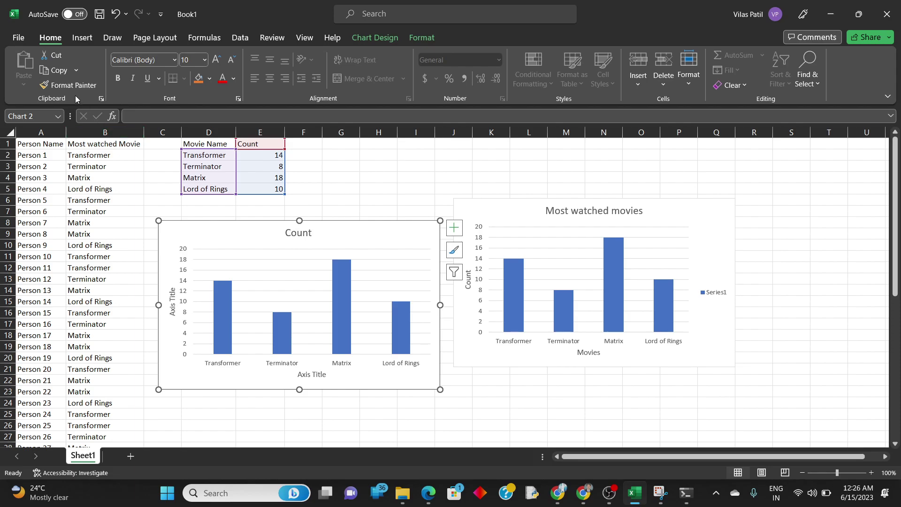
pyautogui.doubleClick(265, 257)
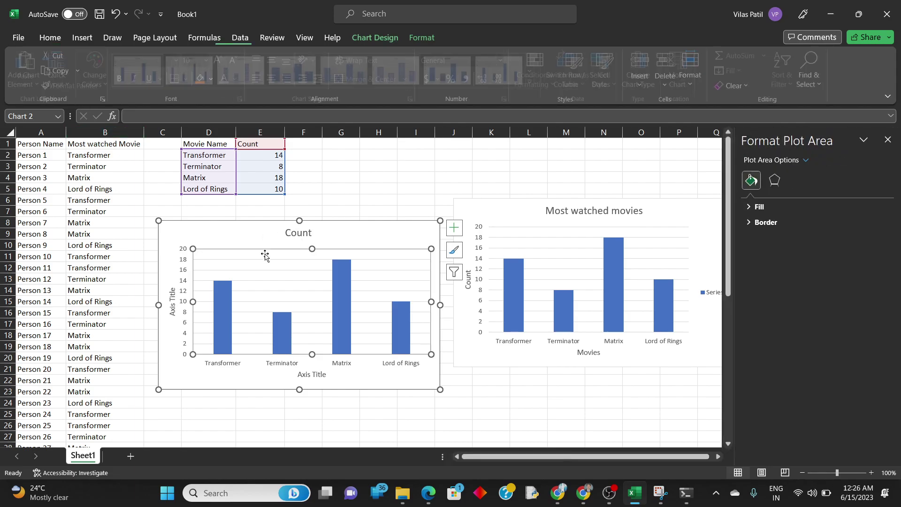
pyautogui.click(268, 238)
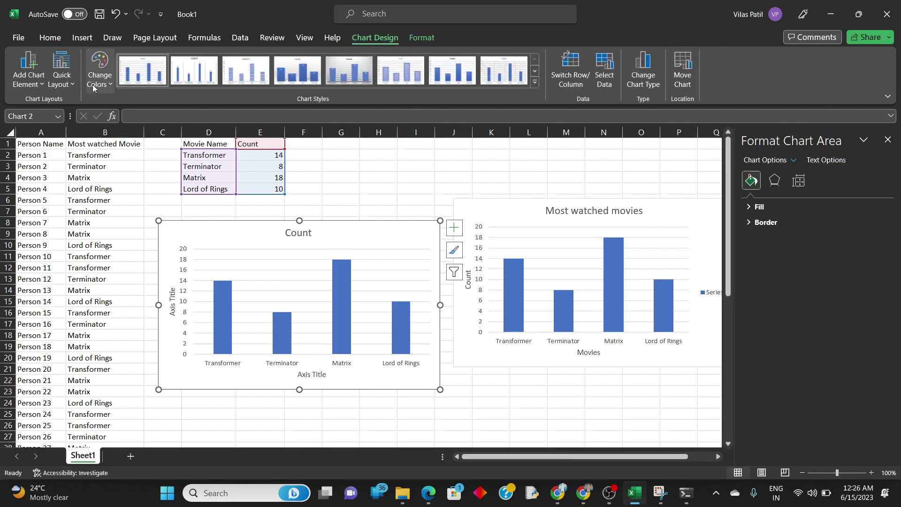
pyautogui.click(62, 74)
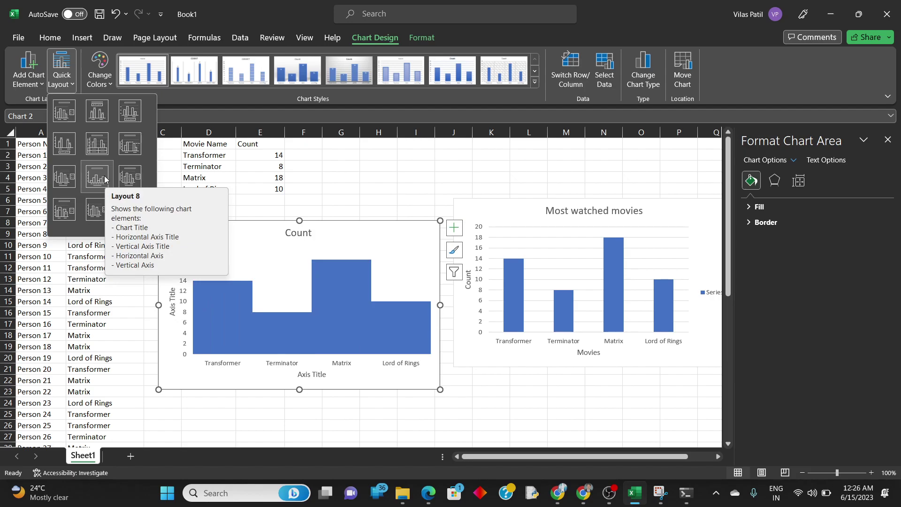
pyautogui.click(135, 182)
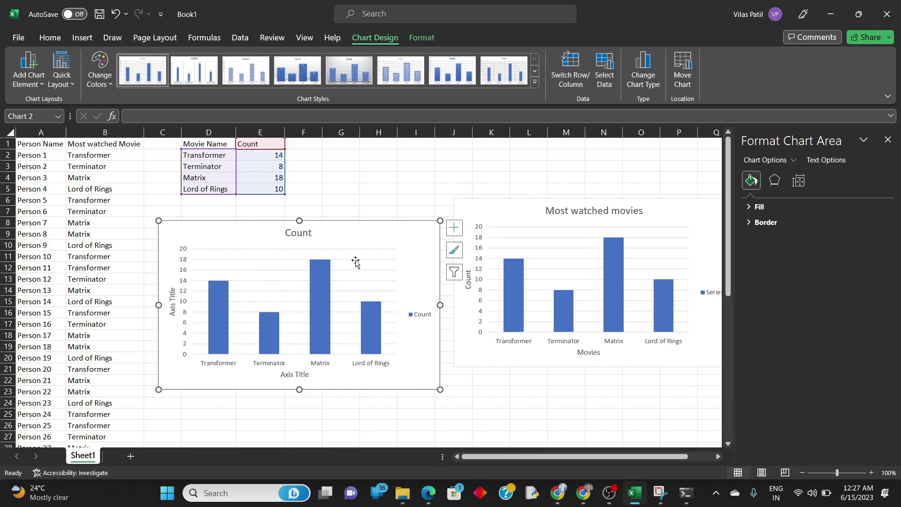
# Switch rows and columns until each movie is its own coloured series
pyautogui.click(571, 75)
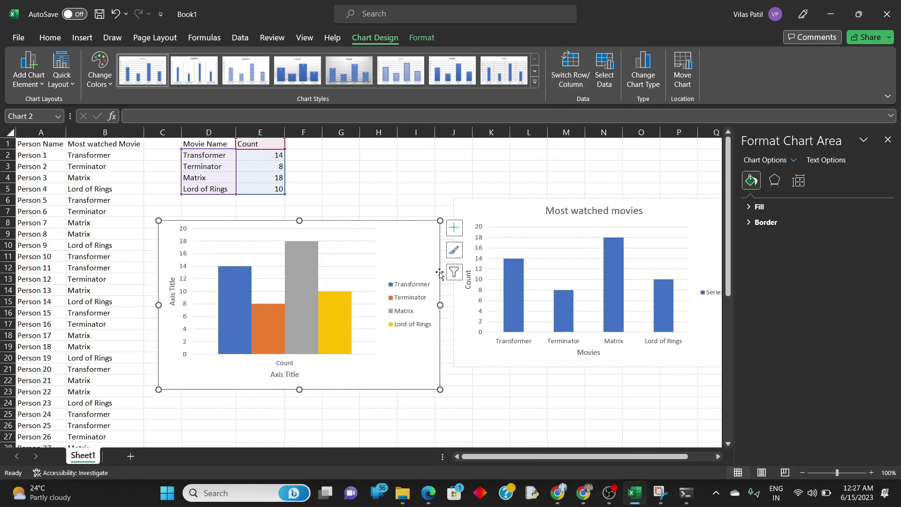
pyautogui.click(572, 66)
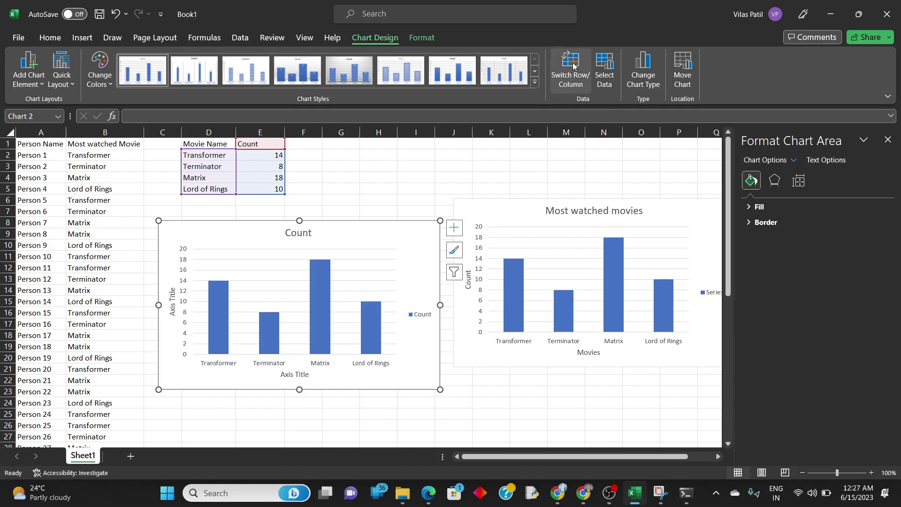
pyautogui.click(573, 66)
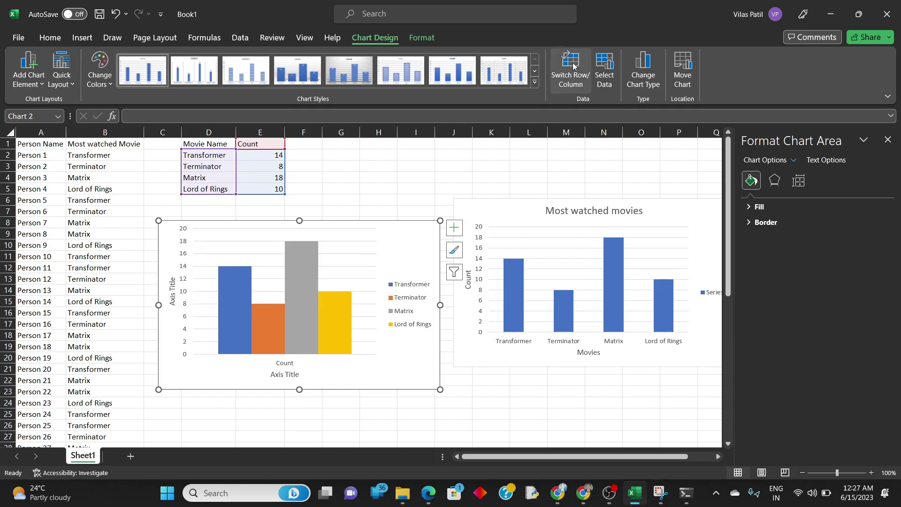
# Change the Count chart's type to Pie and confirm
pyautogui.click(649, 68)
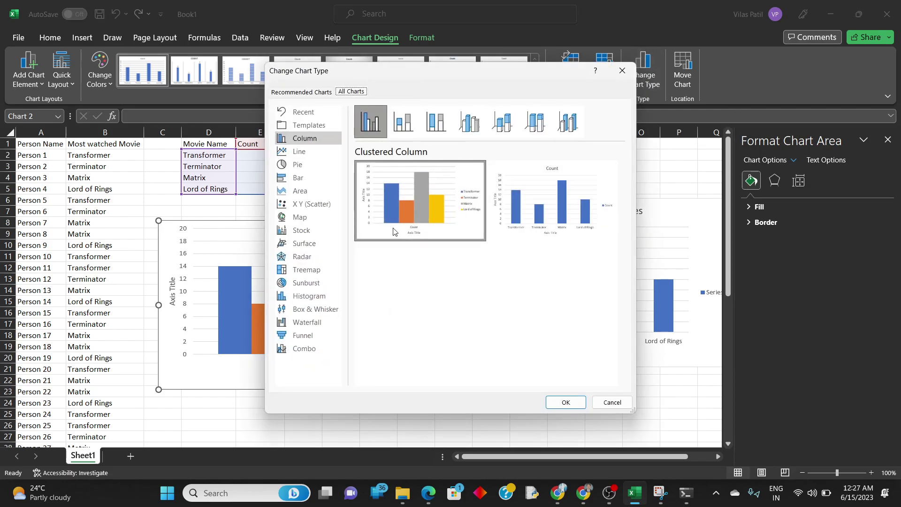
pyautogui.click(308, 167)
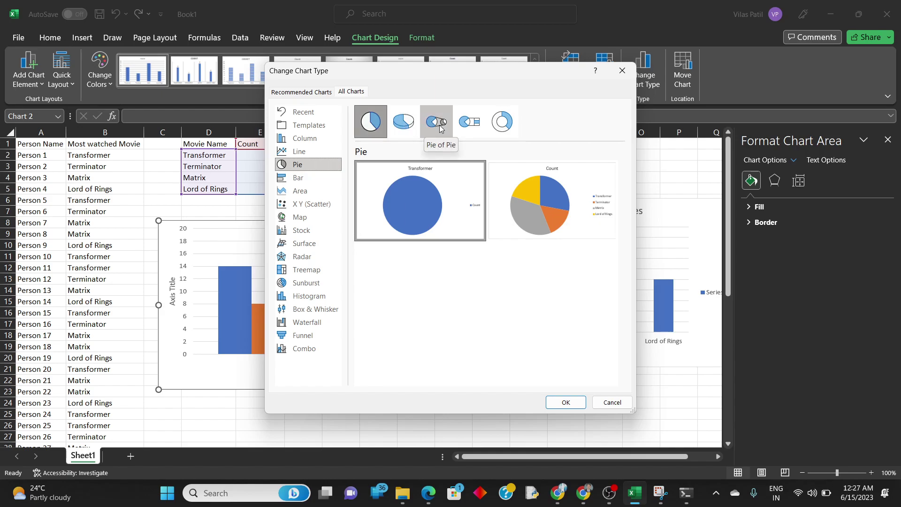
pyautogui.moveTo(520, 206)
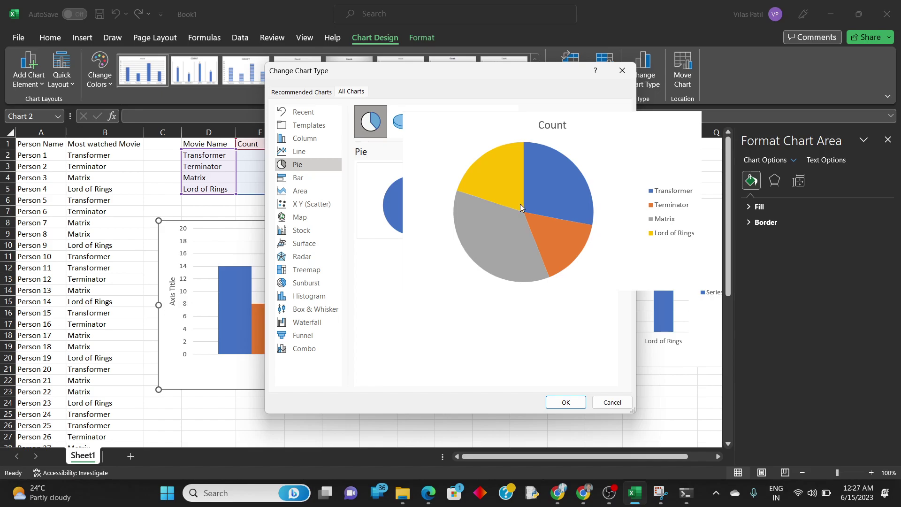
pyautogui.click(566, 402)
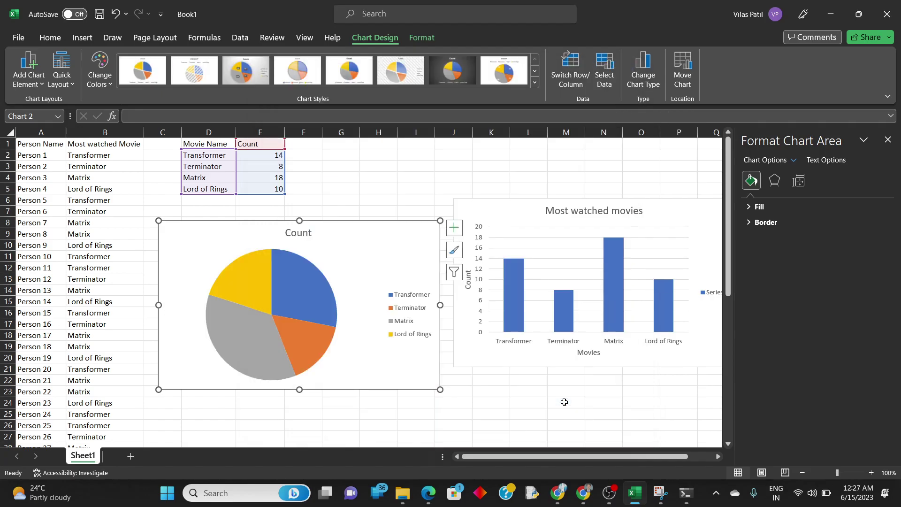
# Apply the Quick Layout with percentage labels to the Count pie and reselect the chart
pyautogui.click(282, 296)
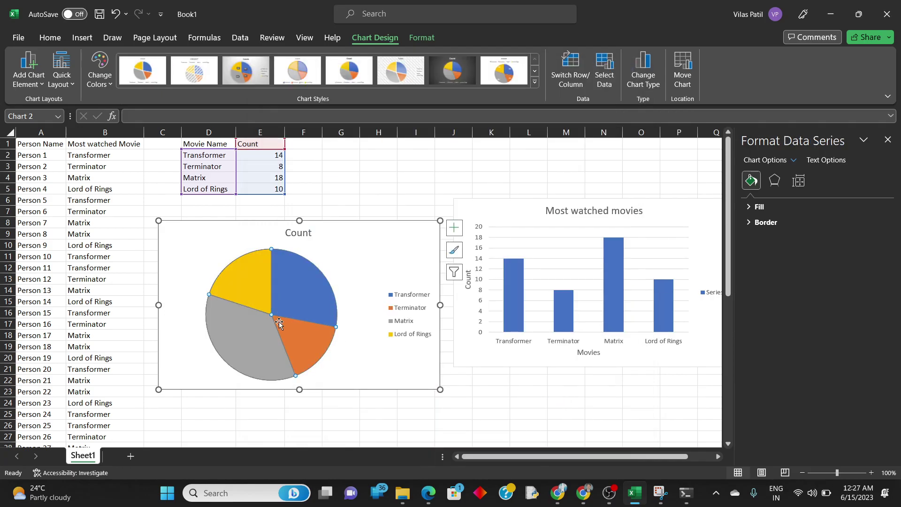
pyautogui.click(62, 74)
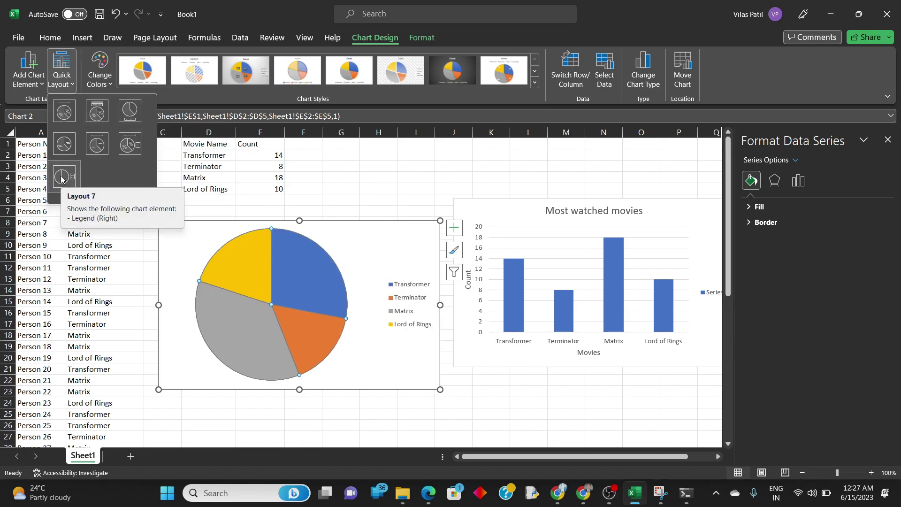
pyautogui.click(130, 145)
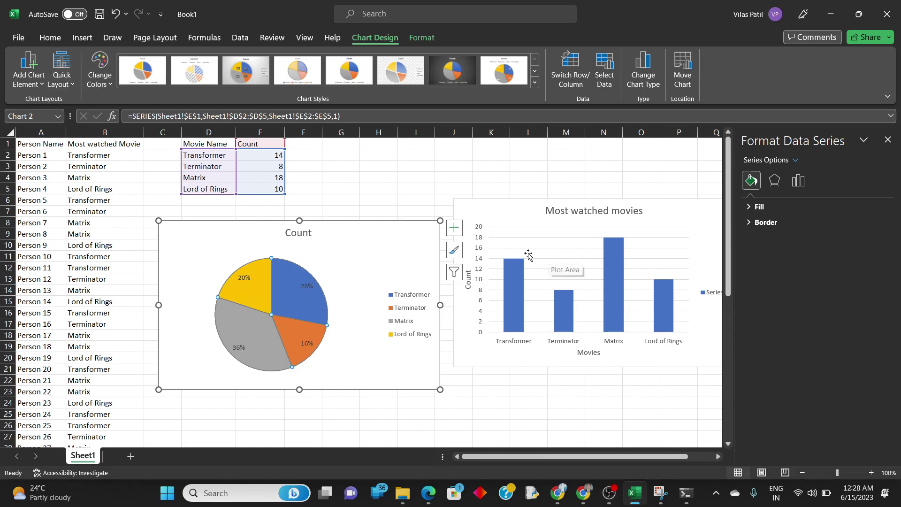
pyautogui.click(391, 250)
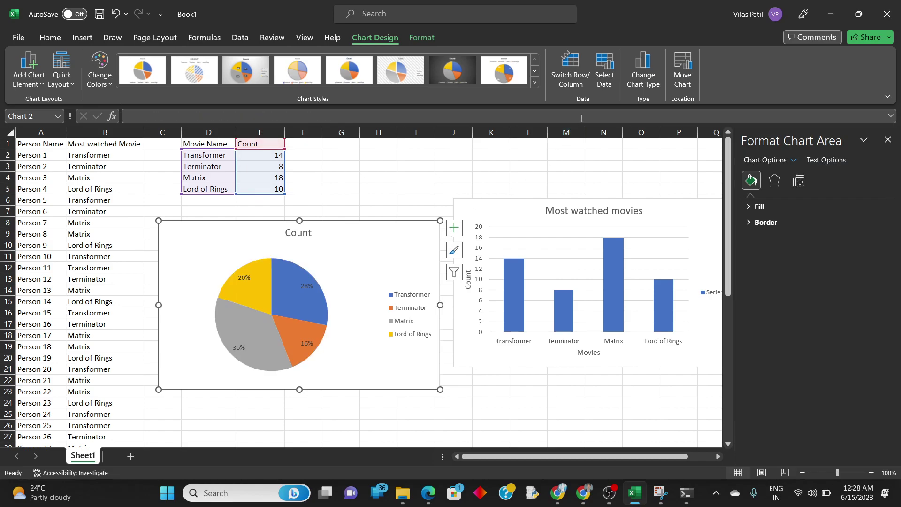
pyautogui.click(643, 72)
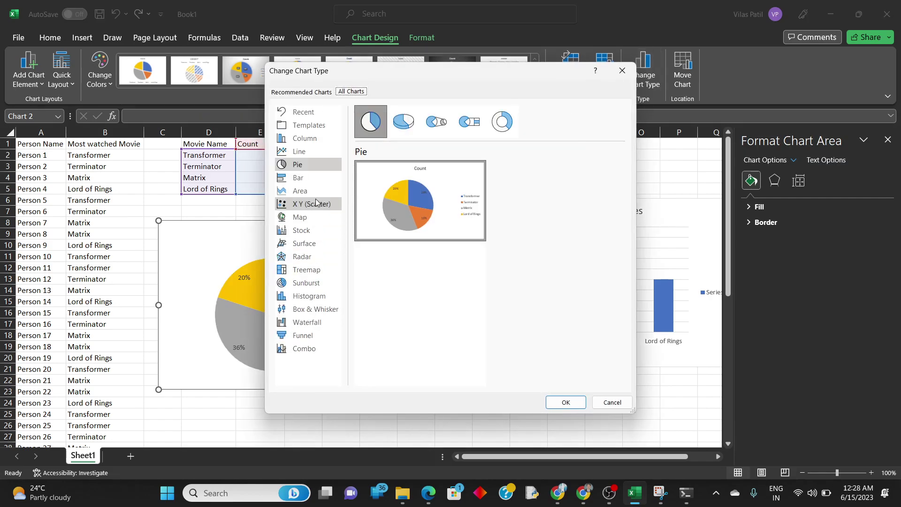
# Convert the Count pie chart to a Line with Markers chart
pyautogui.click(299, 151)
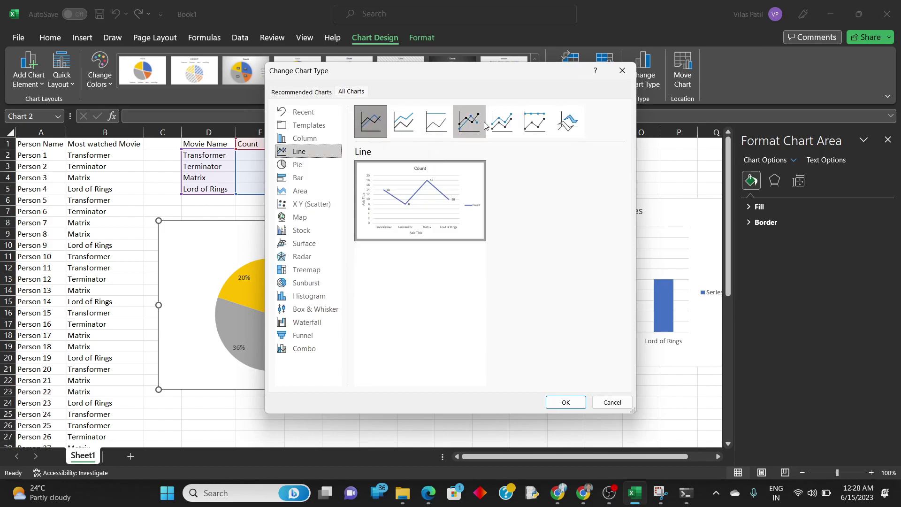
pyautogui.click(470, 122)
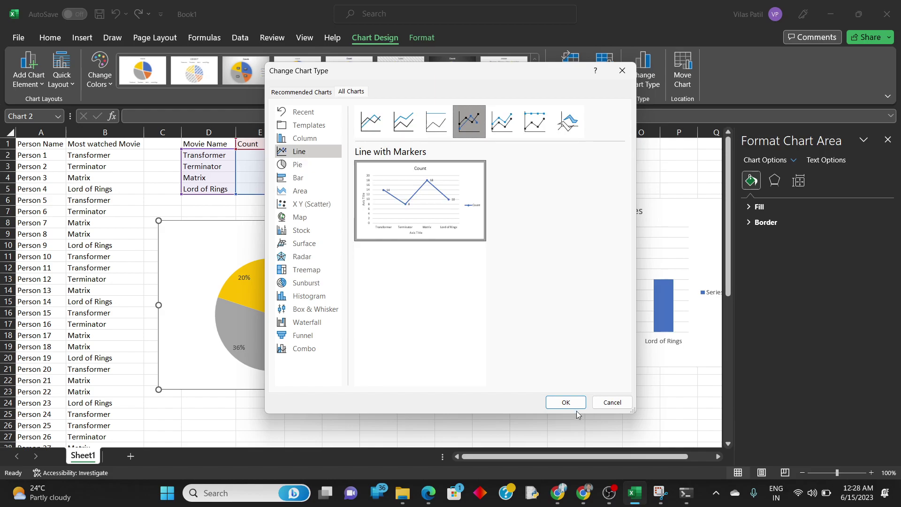
pyautogui.click(566, 403)
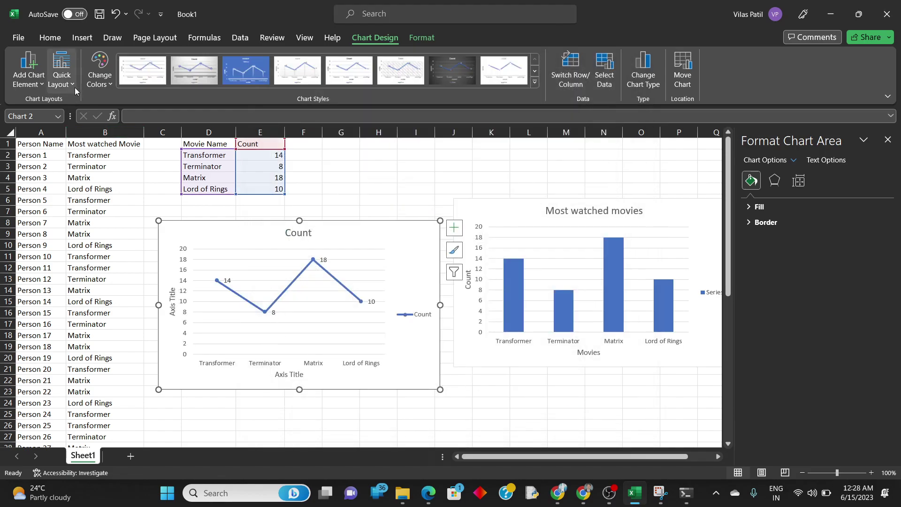
# Apply Monochromatic Palette 1 blue colours, then switch row/column twice back to one Count line
pyautogui.click(62, 84)
pyautogui.click(100, 80)
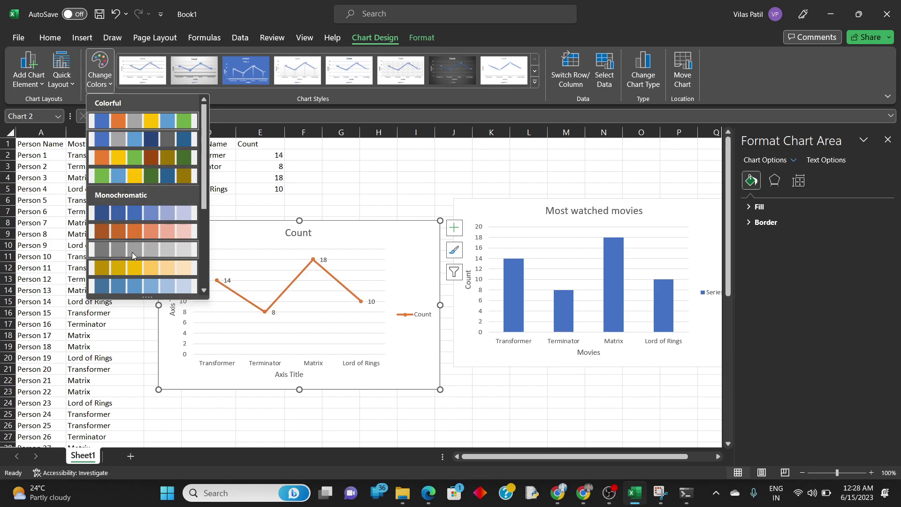
pyautogui.click(124, 210)
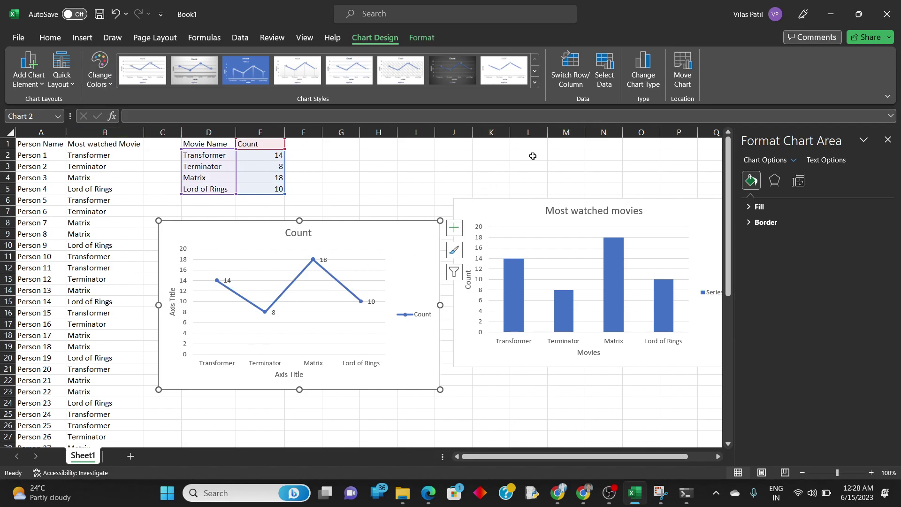
pyautogui.click(576, 68)
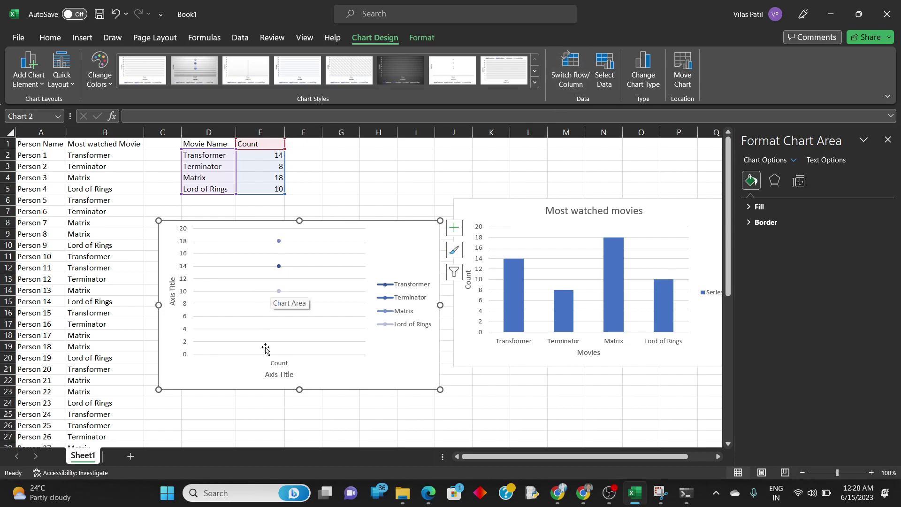
pyautogui.click(576, 67)
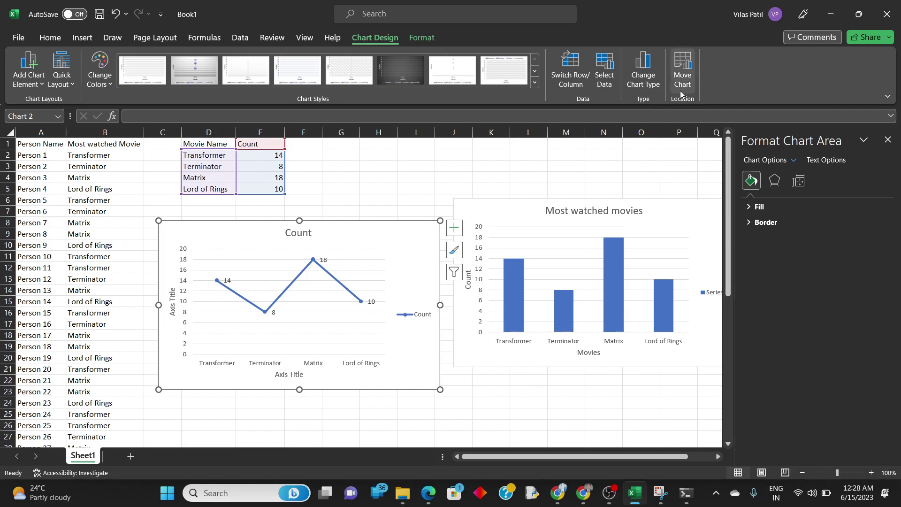
# Add a new blank Sheet2 to the workbook
pyautogui.click(681, 84)
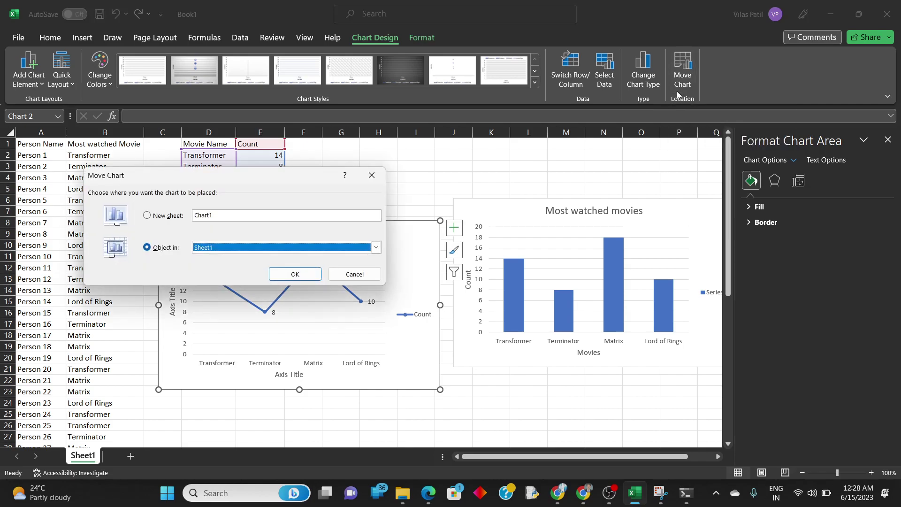
pyautogui.click(373, 175)
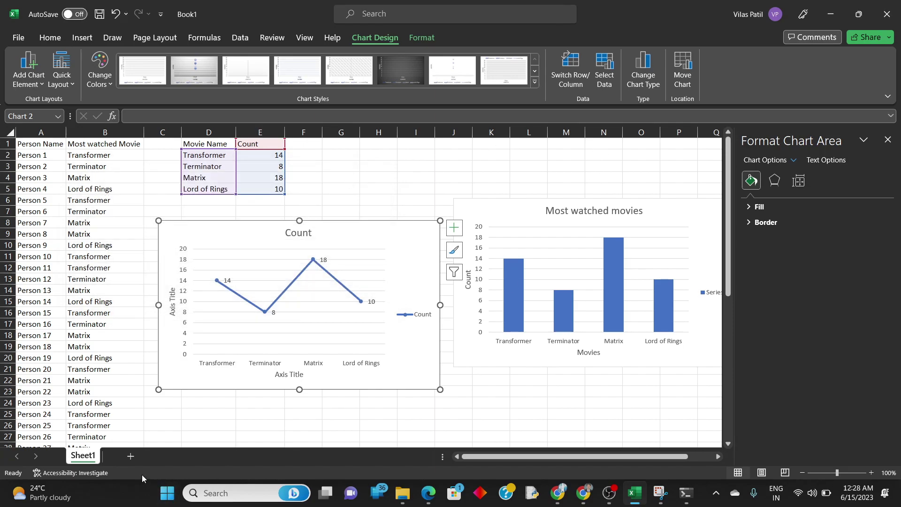
pyautogui.click(131, 456)
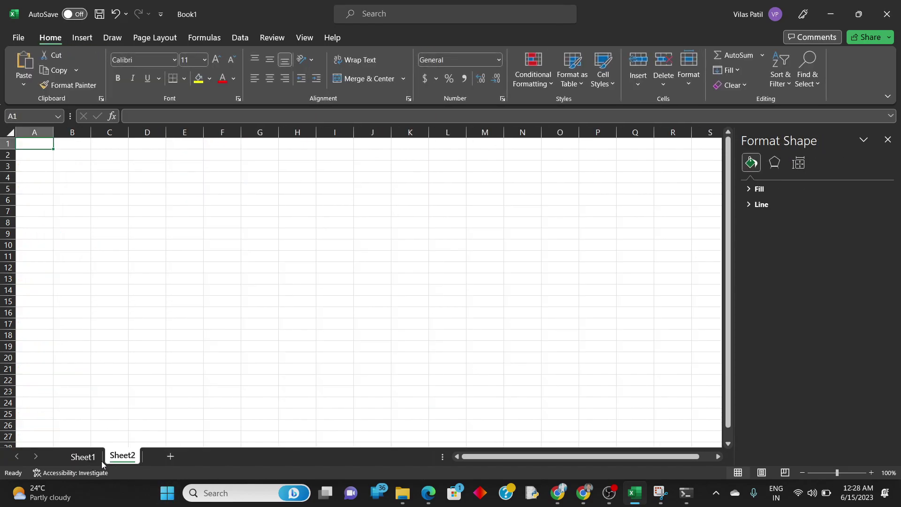
# Move the Count line chart onto Sheet2 as an object
pyautogui.click(83, 456)
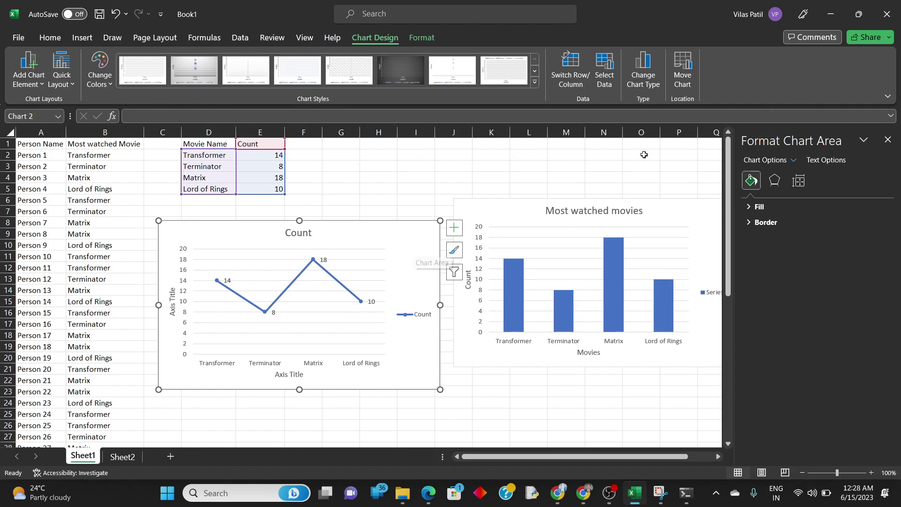
pyautogui.click(683, 71)
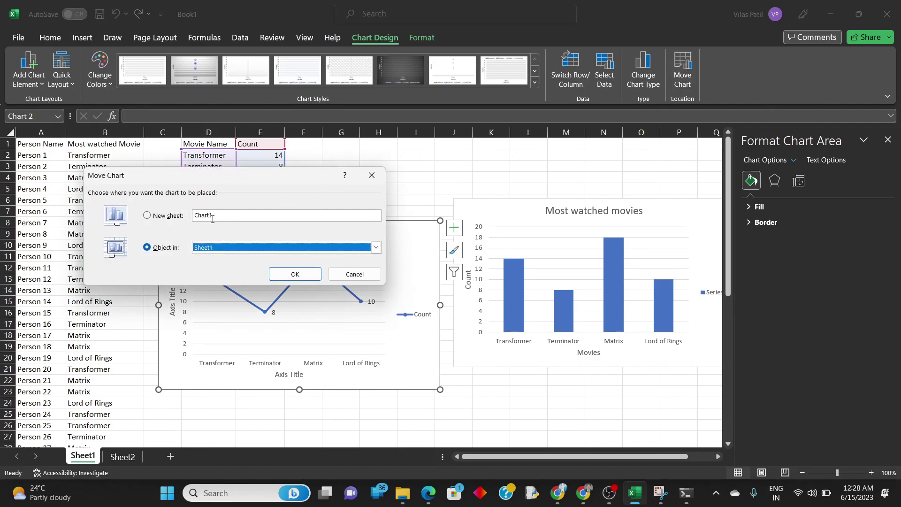
pyautogui.click(217, 248)
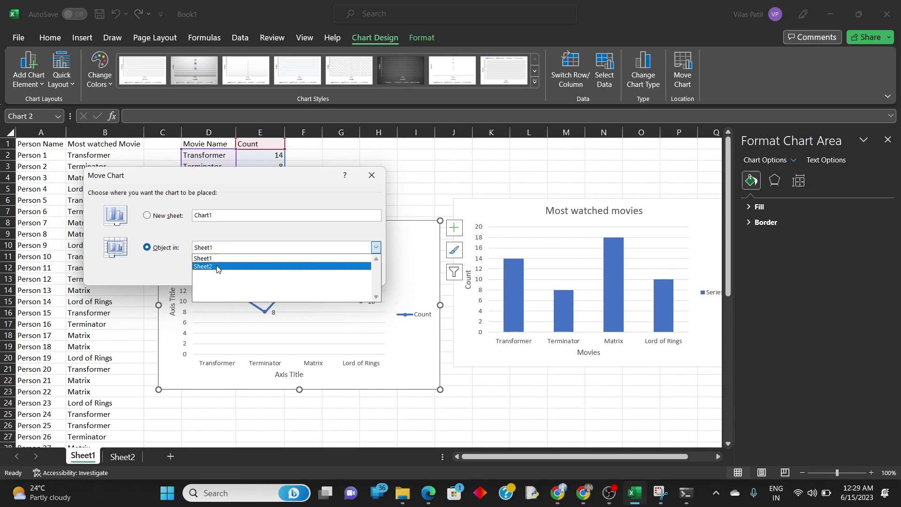
pyautogui.click(218, 268)
pyautogui.click(299, 275)
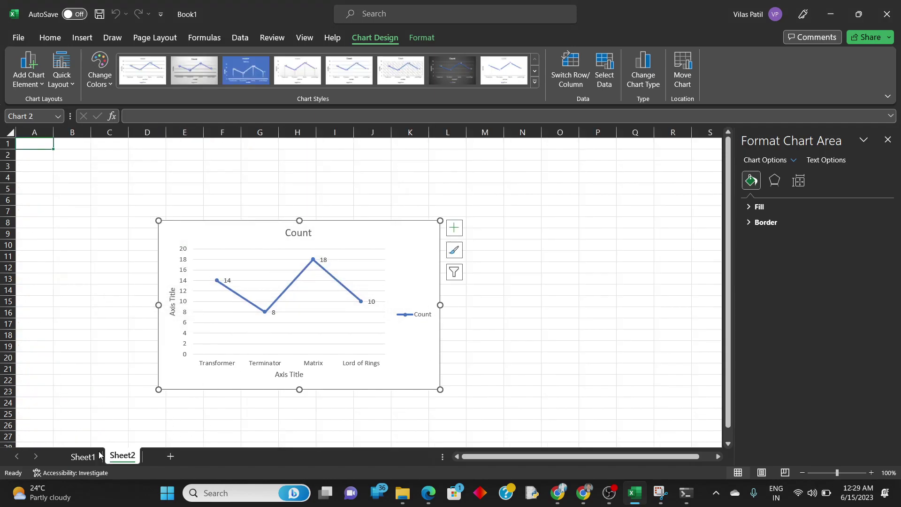
# Move the Count line chart from Sheet2 back onto Sheet1
pyautogui.click(83, 456)
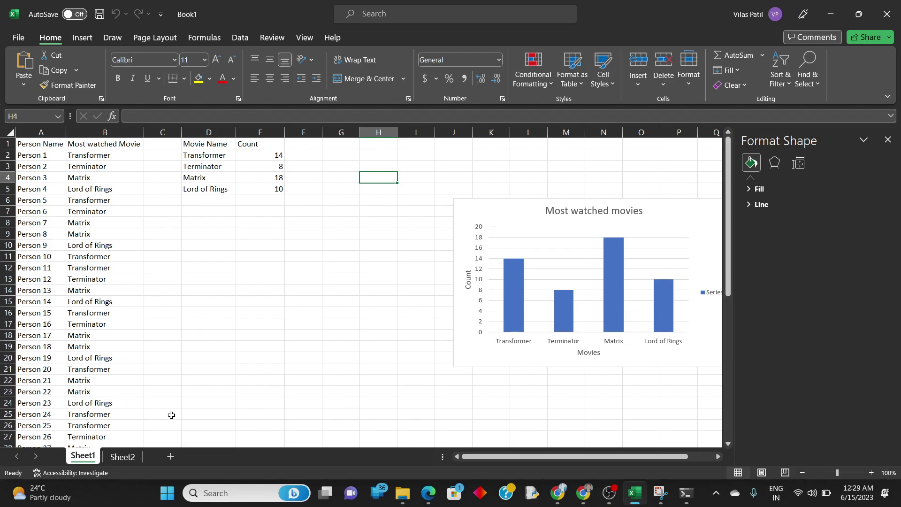
pyautogui.click(198, 401)
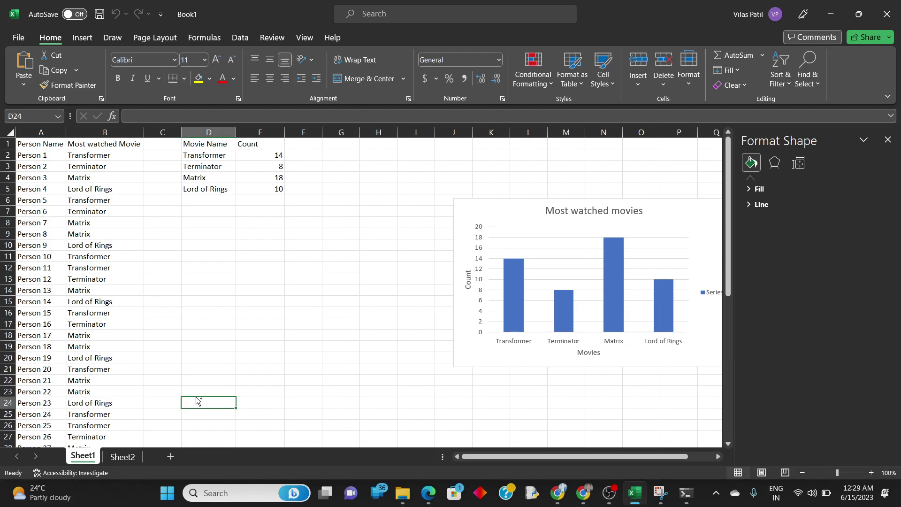
pyautogui.click(122, 457)
pyautogui.click(289, 331)
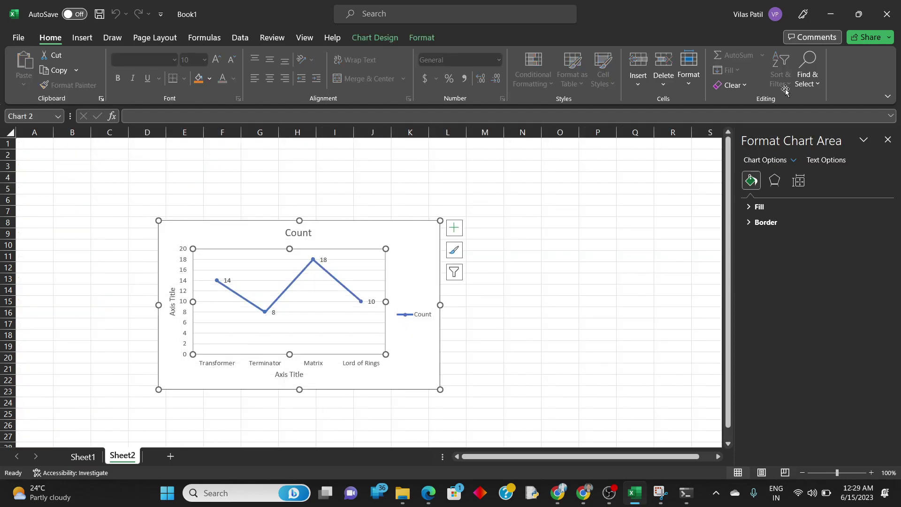
pyautogui.click(390, 236)
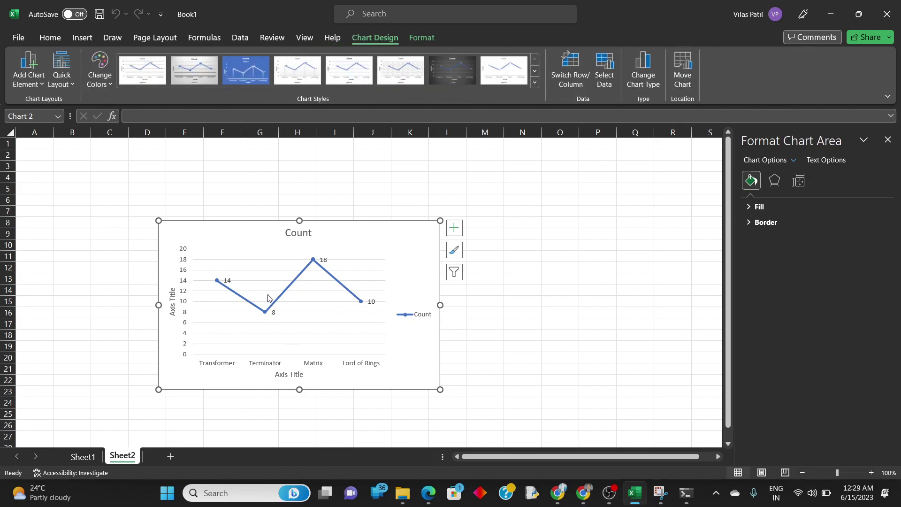
pyautogui.click(683, 71)
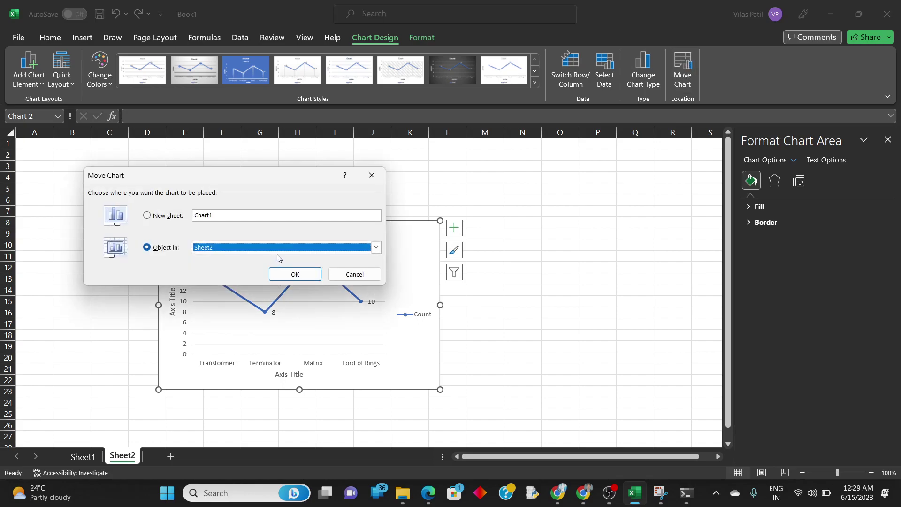
pyautogui.click(282, 247)
pyautogui.click(268, 260)
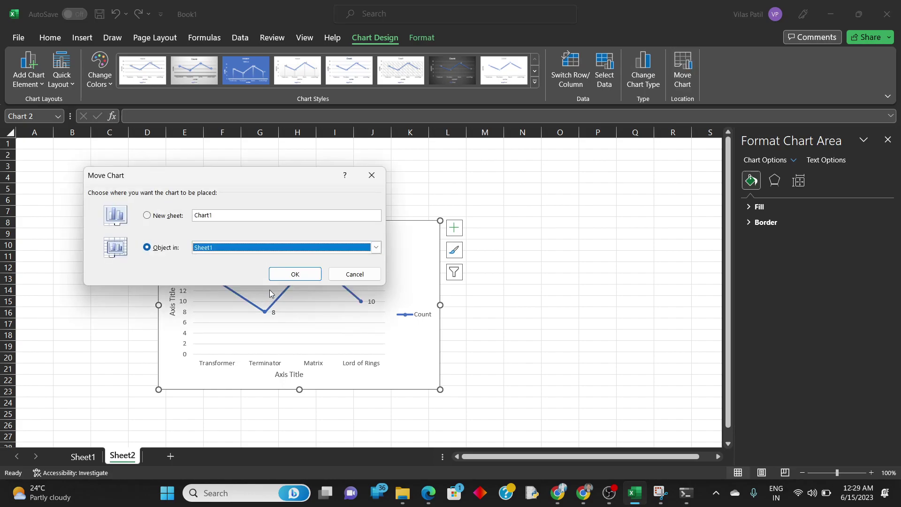
pyautogui.click(295, 274)
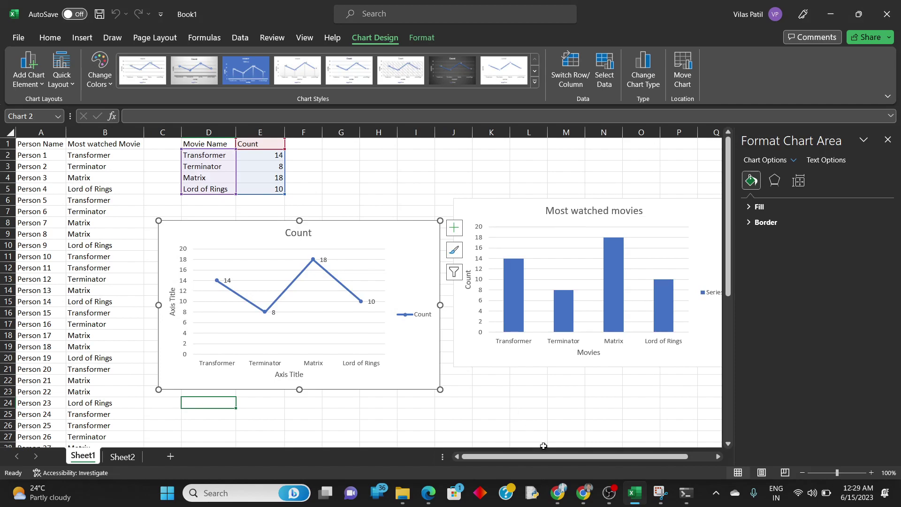
# Give the Count chart the dark style with the legend on top, then close the Format Chart Area pane
pyautogui.click(461, 78)
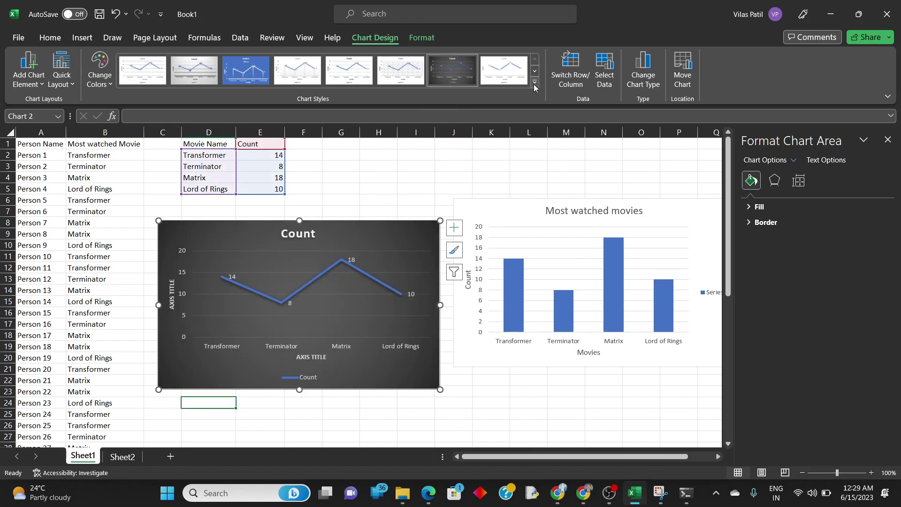
pyautogui.click(535, 85)
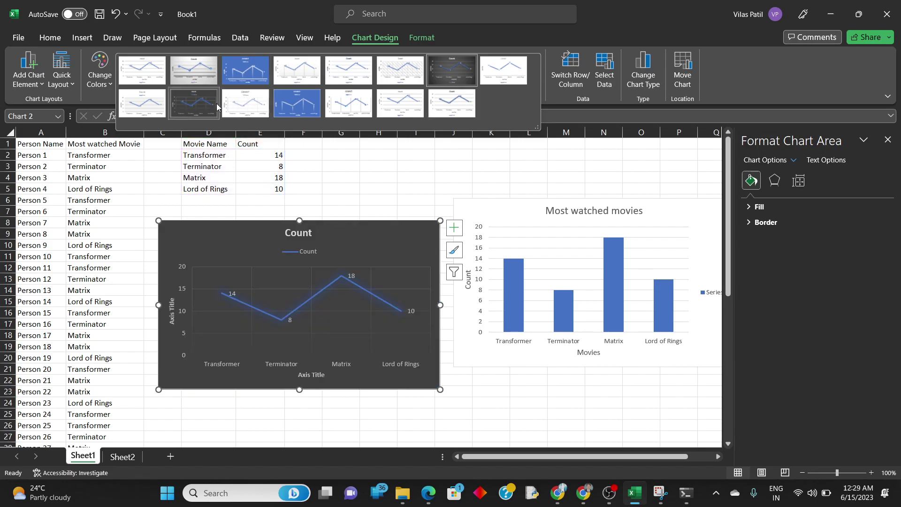
pyautogui.click(195, 104)
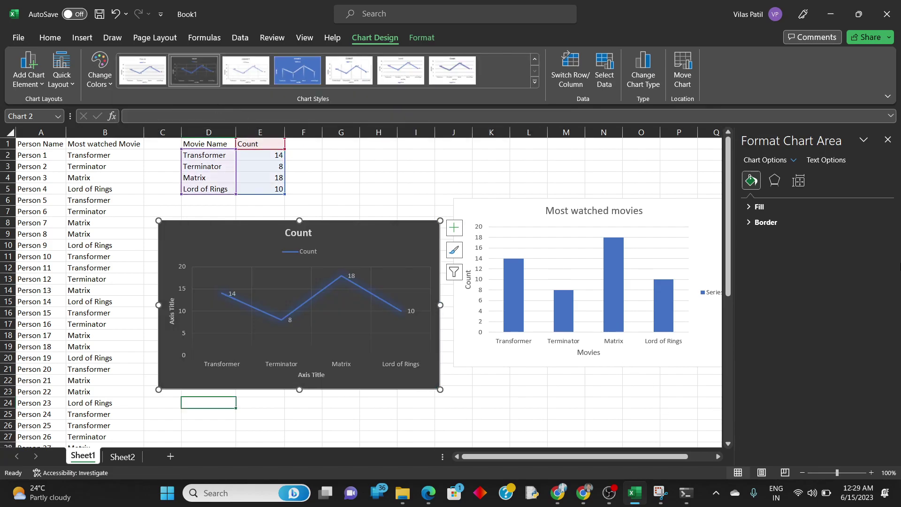
pyautogui.click(889, 141)
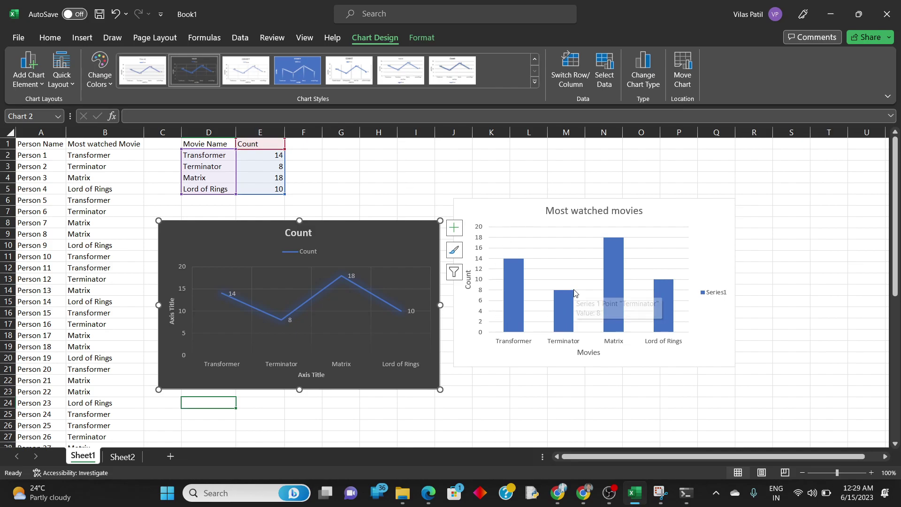
# Recolour the Most watched movies columns with the orange Monochromatic palette
pyautogui.doubleClick(481, 285)
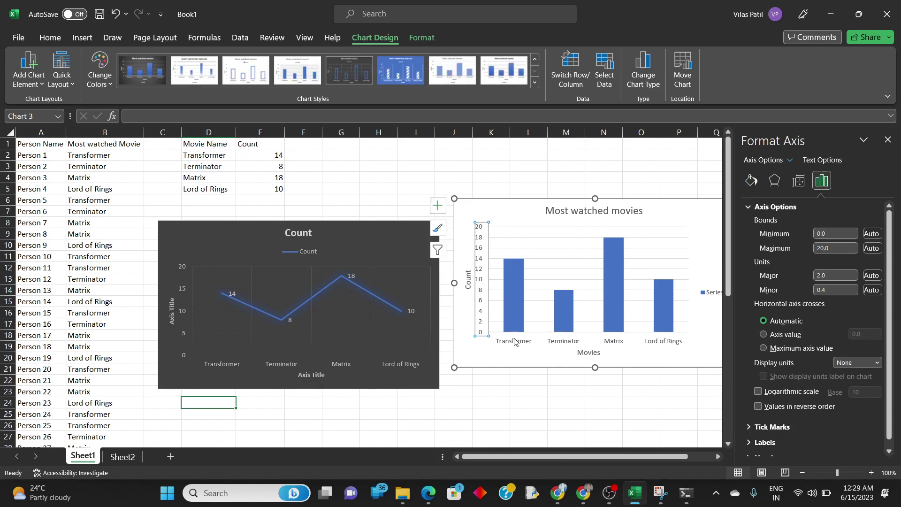
pyautogui.click(530, 342)
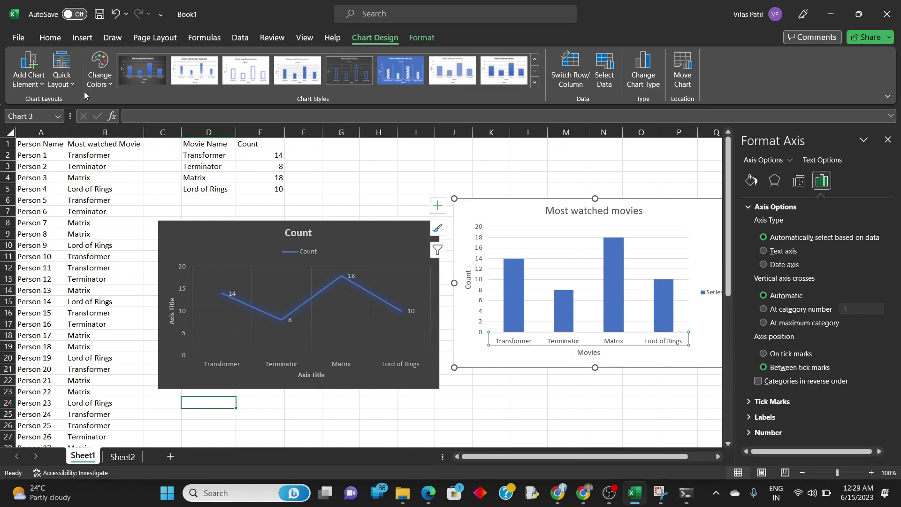
pyautogui.click(97, 84)
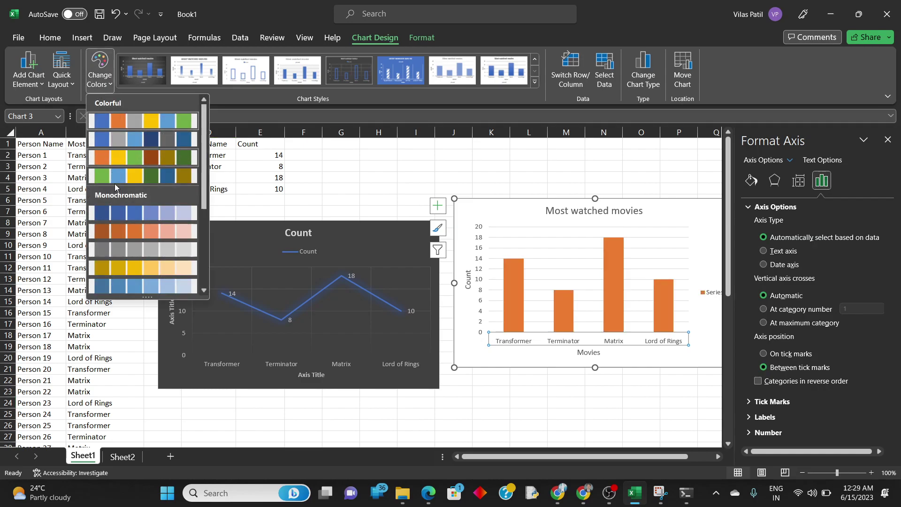
pyautogui.click(132, 230)
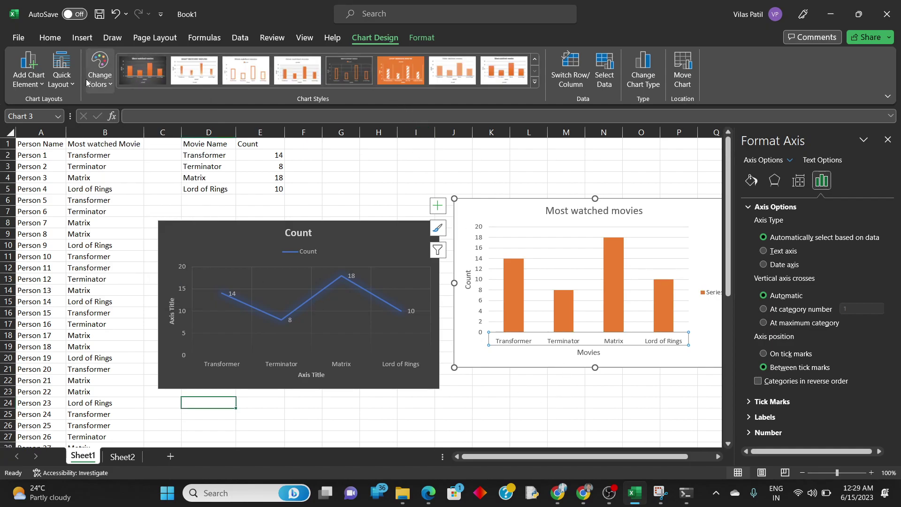
pyautogui.click(100, 80)
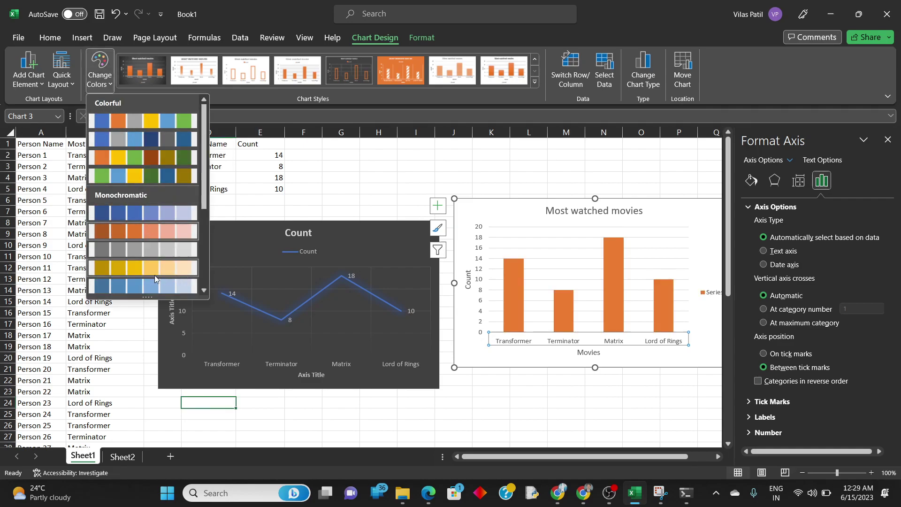
pyautogui.click(485, 258)
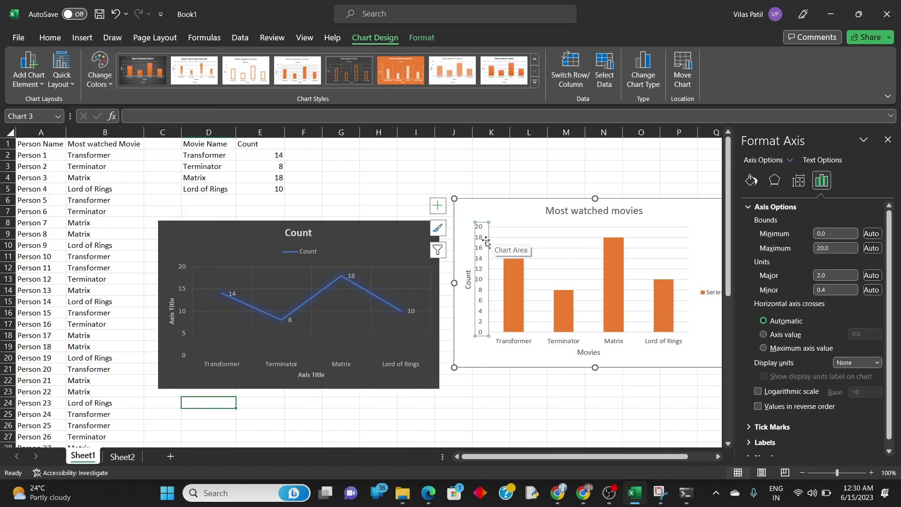
pyautogui.scroll(-1, 797, 287)
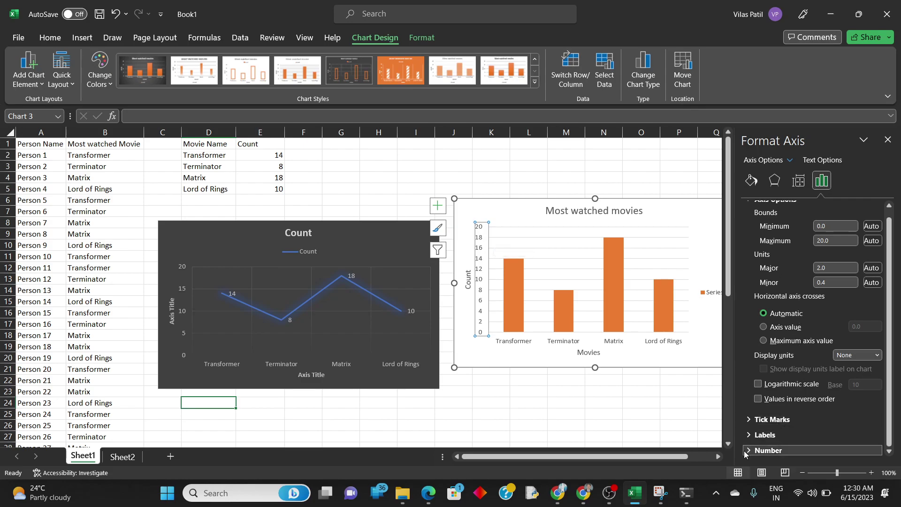
# Expand and collapse the value axis Tick Marks, then show its Fill & Line settings
pyautogui.click(749, 420)
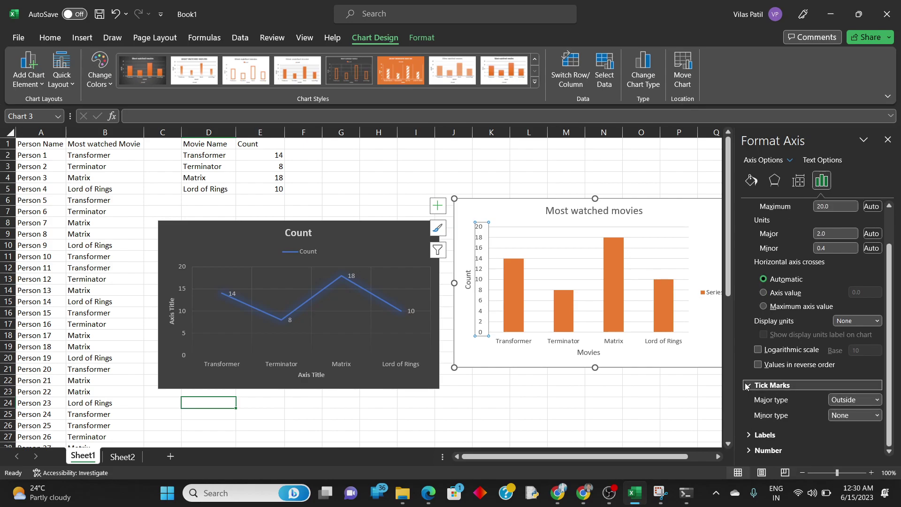
pyautogui.click(748, 385)
pyautogui.scroll(1, 805, 211)
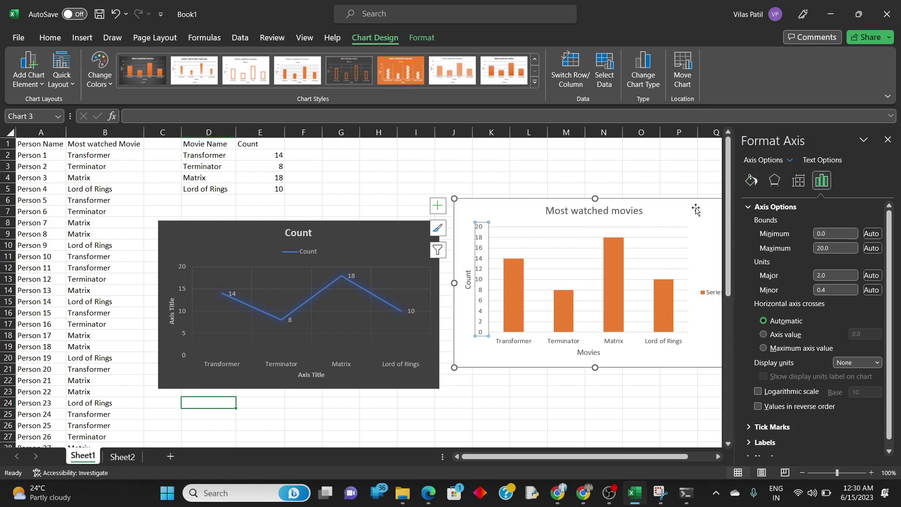
pyautogui.click(752, 181)
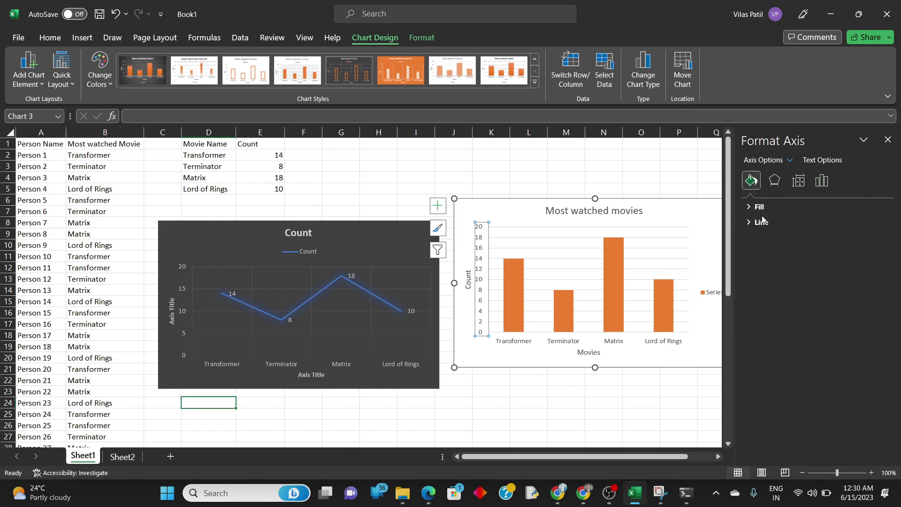
# After trying an orange solid fill, leave the value axis with no fill and a solid line
pyautogui.click(751, 208)
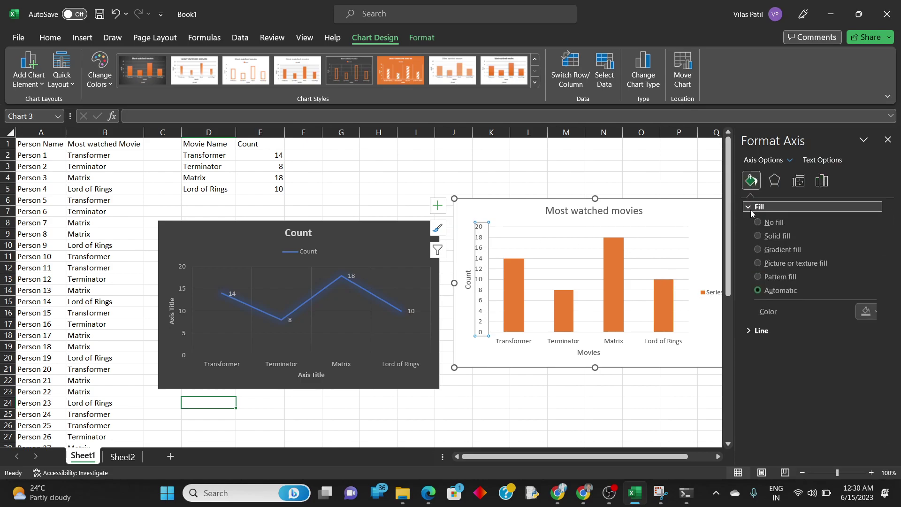
pyautogui.click(773, 241)
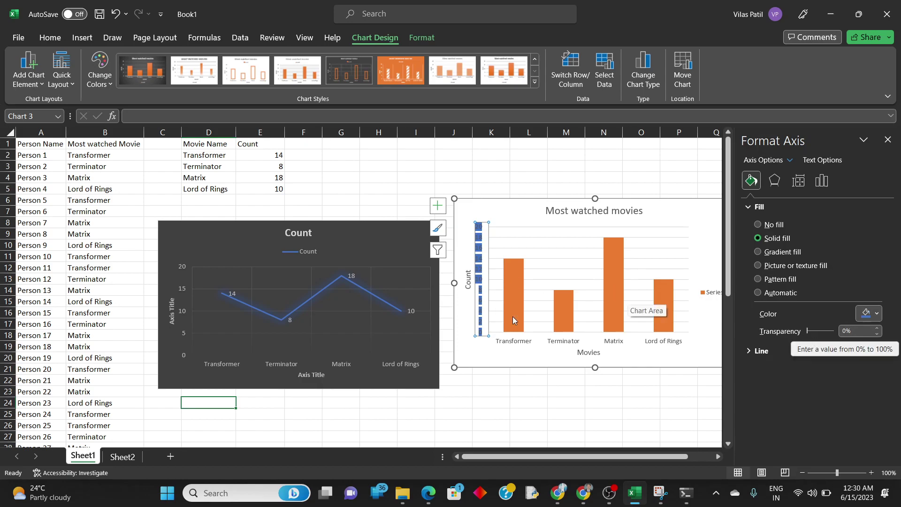
pyautogui.click(871, 314)
pyautogui.click(859, 345)
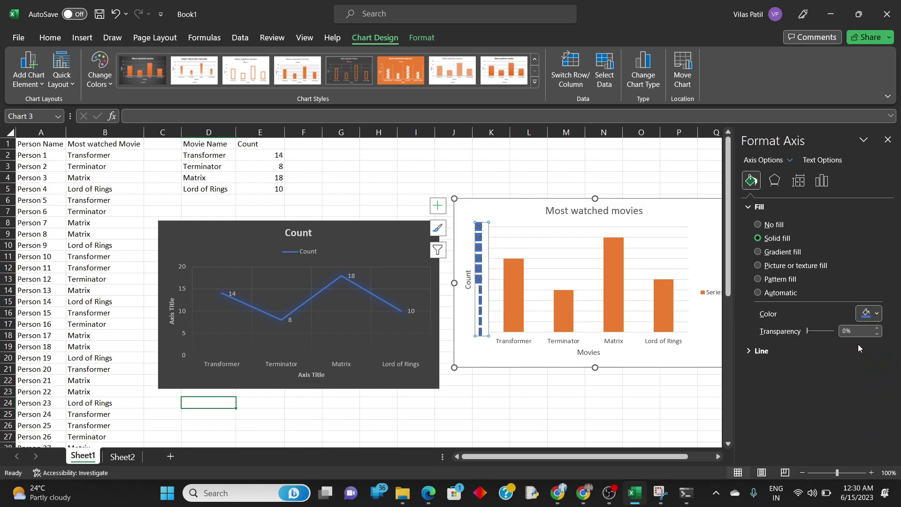
pyautogui.click(758, 225)
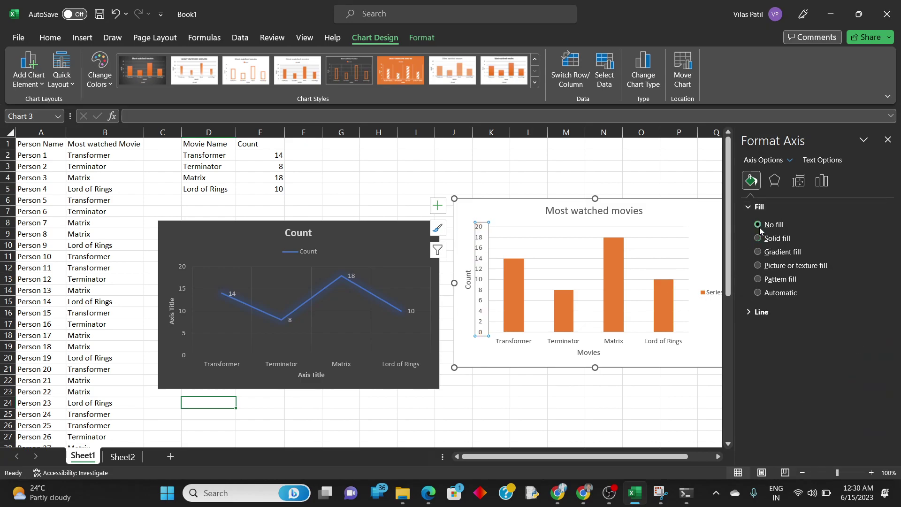
pyautogui.click(761, 312)
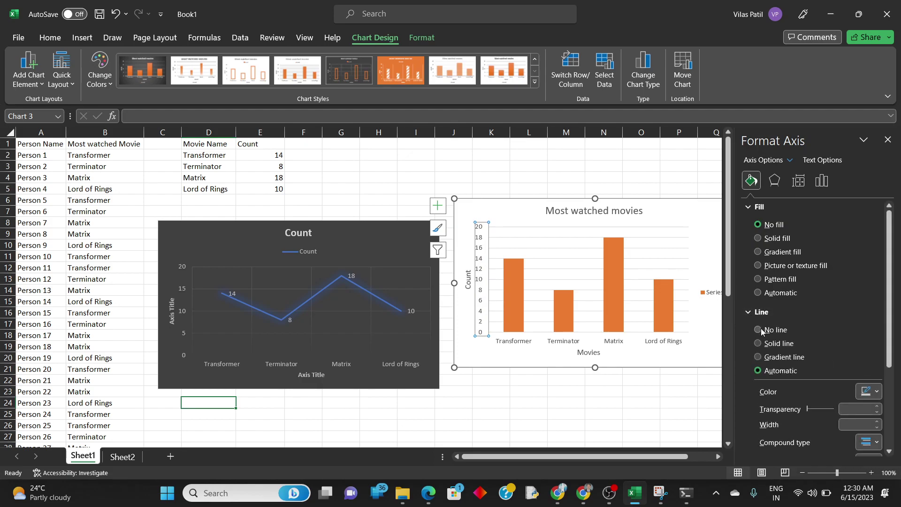
pyautogui.click(758, 342)
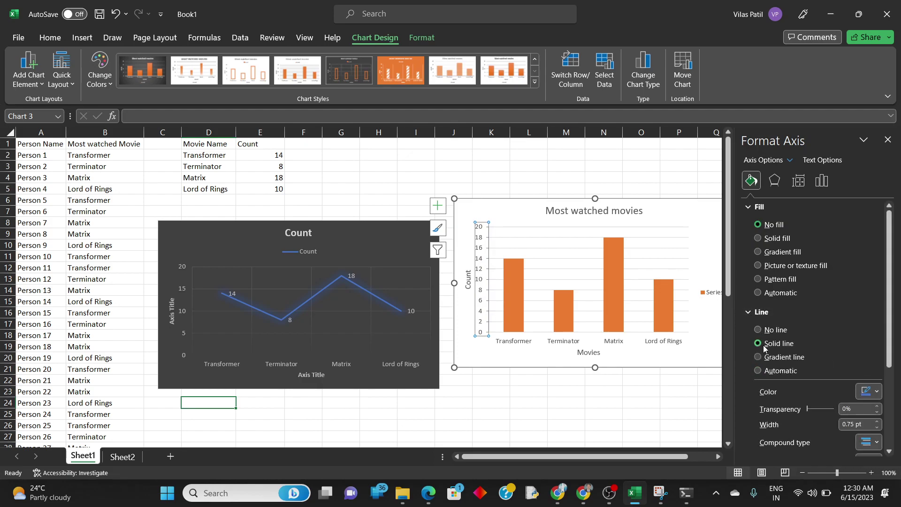